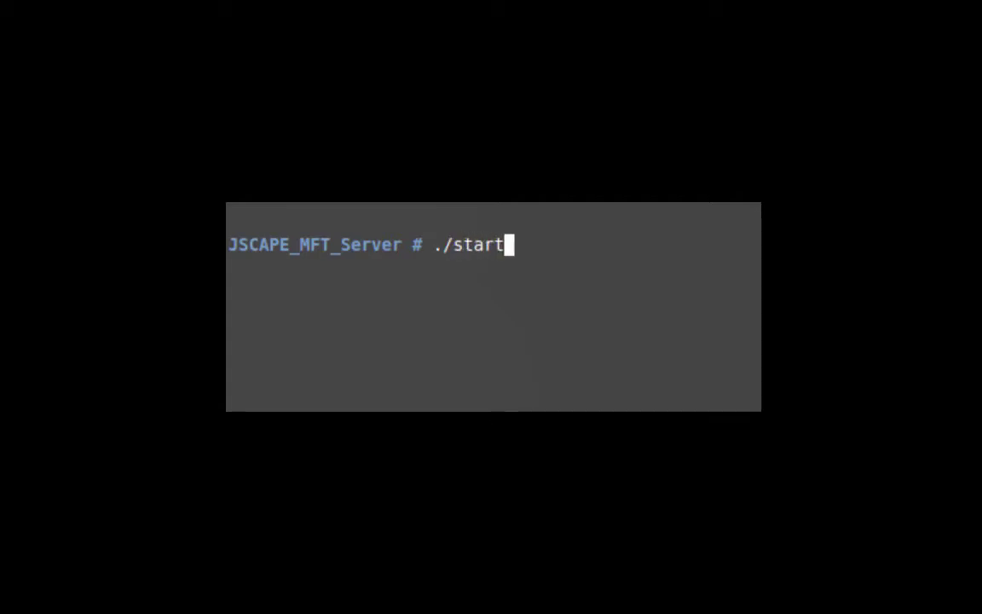
Step: Launch the server service with ./start_service.sh at the JSCAPE_MFT_Server prompt
type("_service.s")
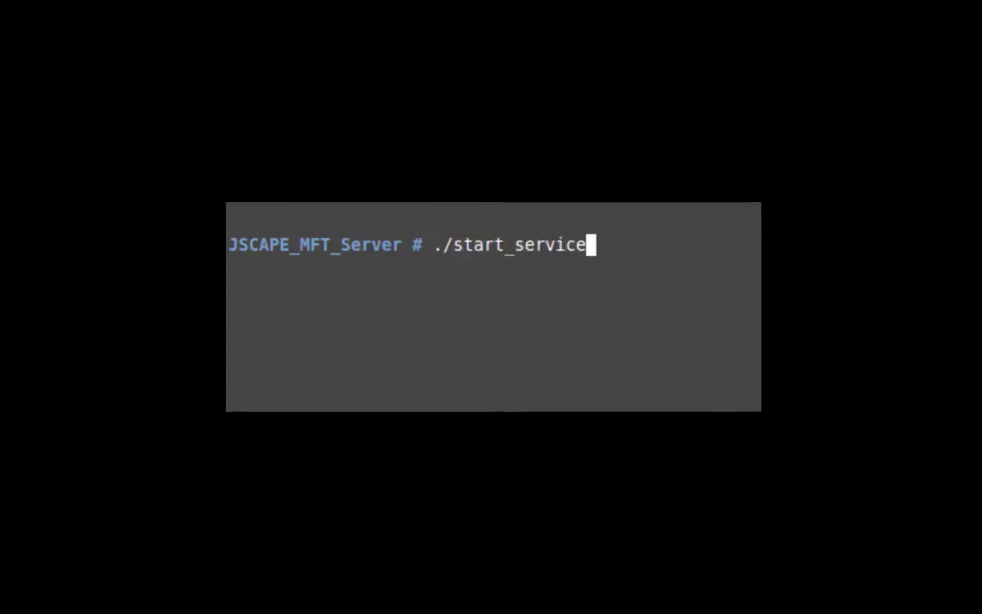
type("h")
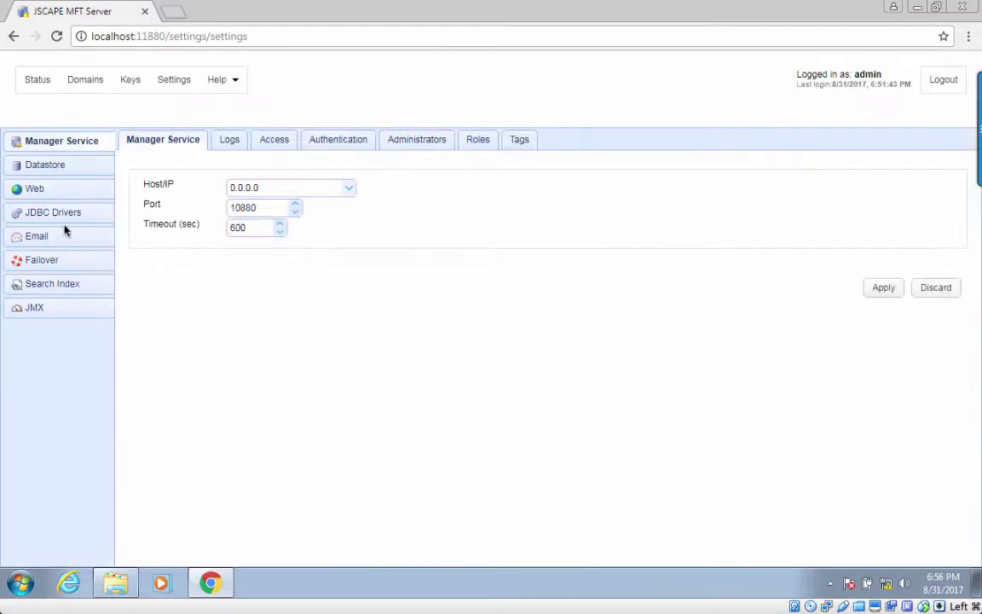
Step: Enable HTTPS and the HTTP-to-HTTPS redirect in the Web settings and apply
left_click(34, 188)
left_click(148, 222)
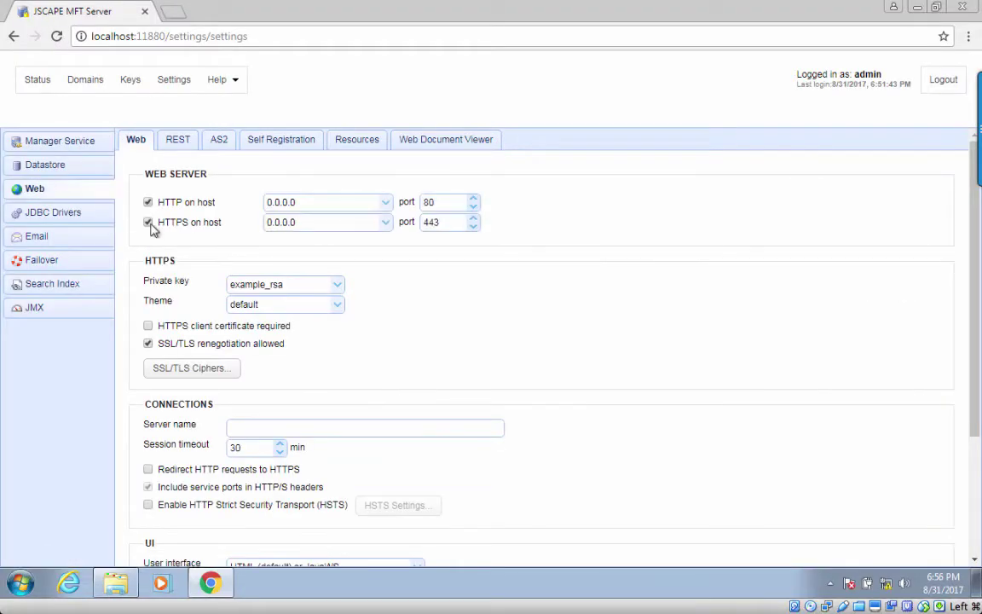
scroll(164, 368, "down", 2)
left_click(149, 296)
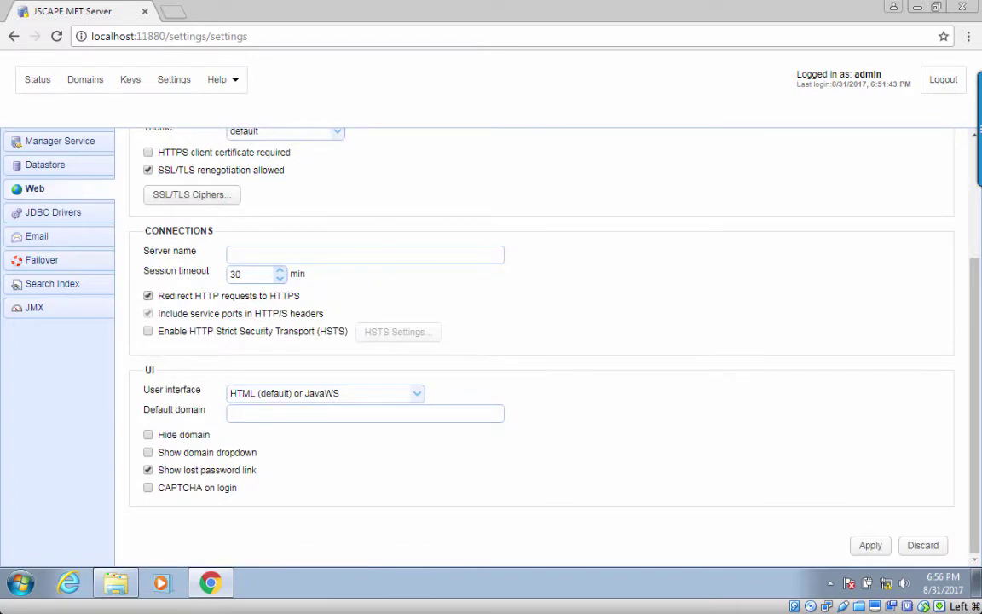
left_click(868, 547)
Step: Start generating a new server key named 'httpsserver'
left_click(97, 82)
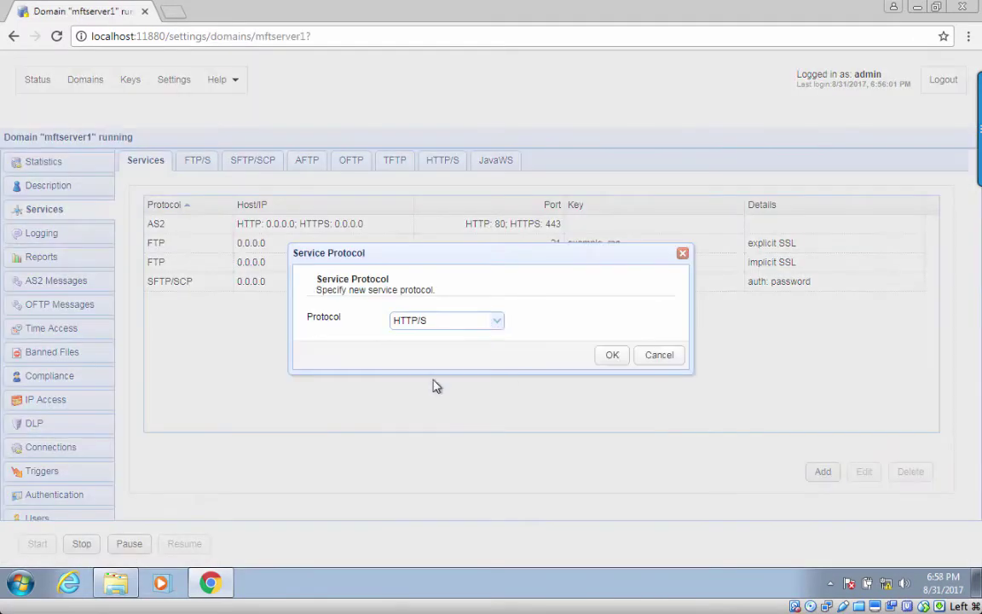
left_click(612, 353)
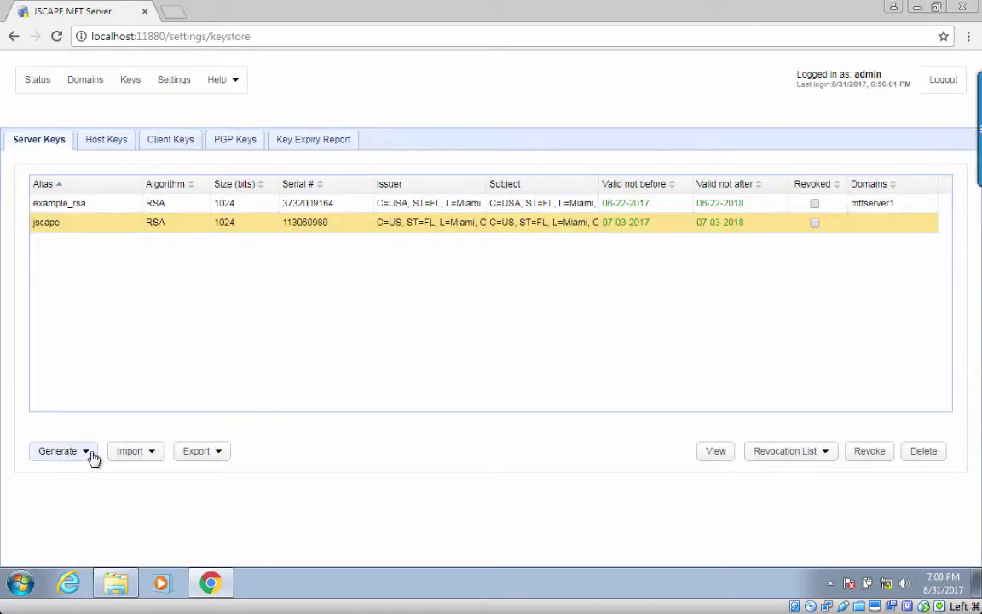
left_click(89, 452)
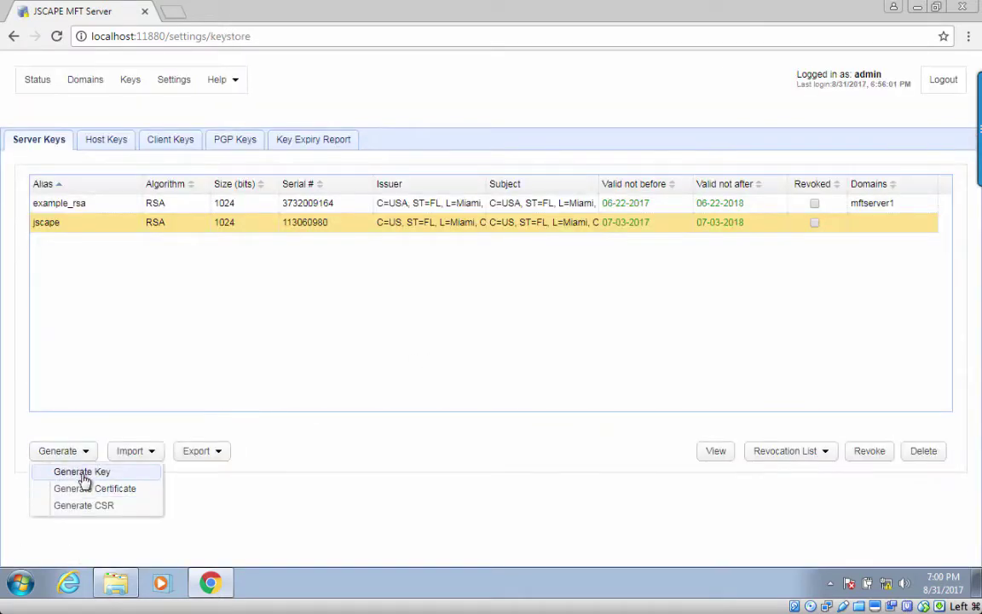
left_click(81, 469)
type("httpsserver")
Step: Give the key common name httpsserver.jscape.com, unit IT, JSCAPE, Miami, FL, US, and generate it
left_click(432, 285)
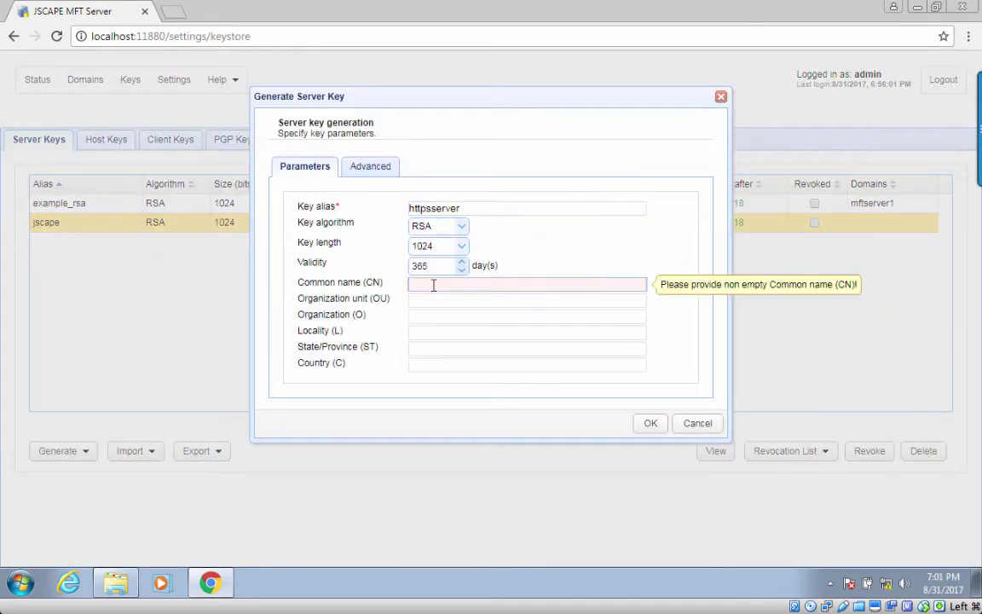
type("httpsserver.jscape.com")
left_click(434, 301)
type("IT")
key("Tab")
type("JSCAPE\tMiami\tFL")
key("Tab")
type("US")
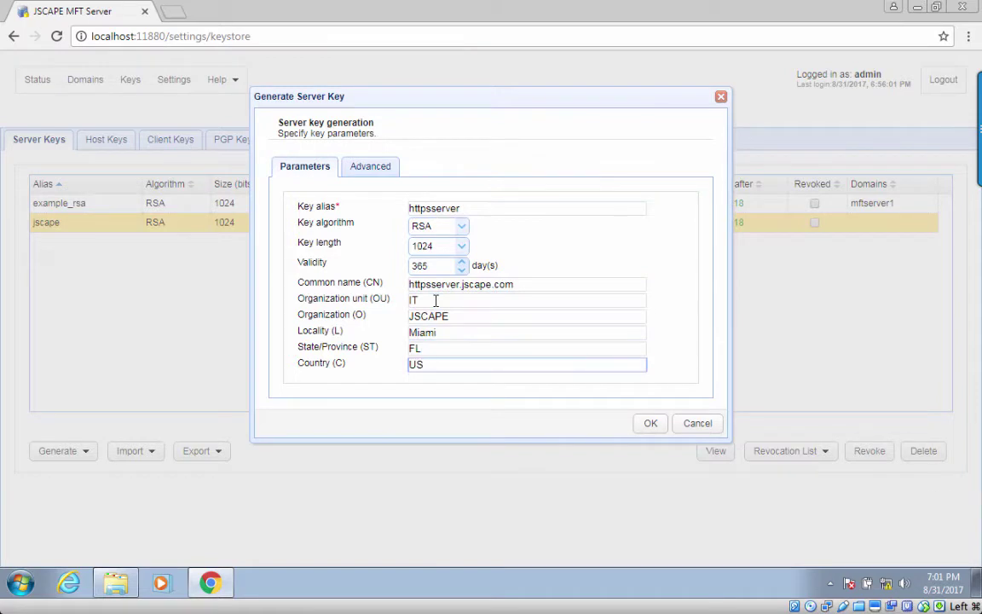
key("Return")
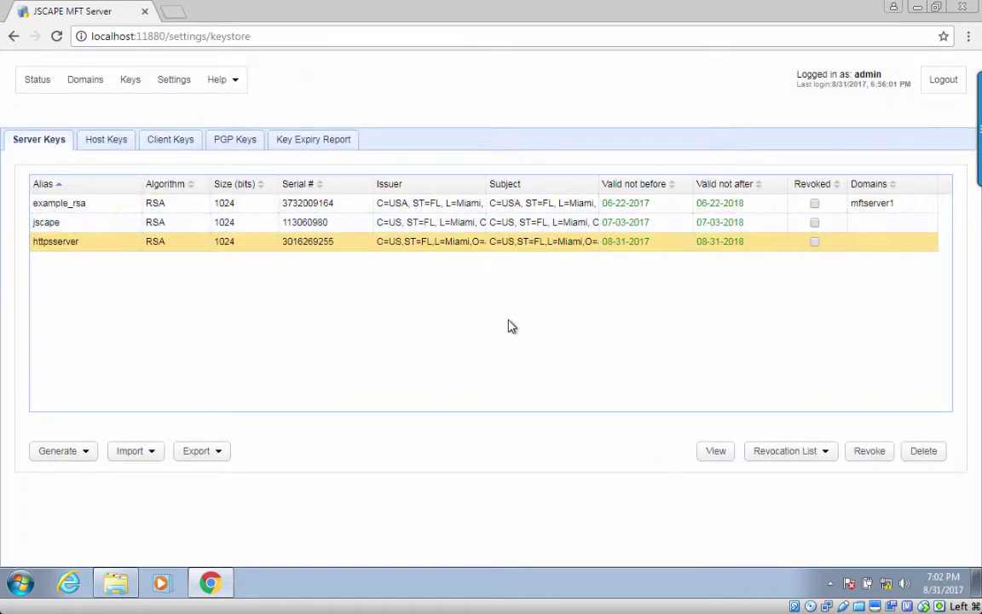
Step: Set httpsserver as the HTTPS private key in the Web settings and apply
left_click(86, 452)
left_click(146, 451)
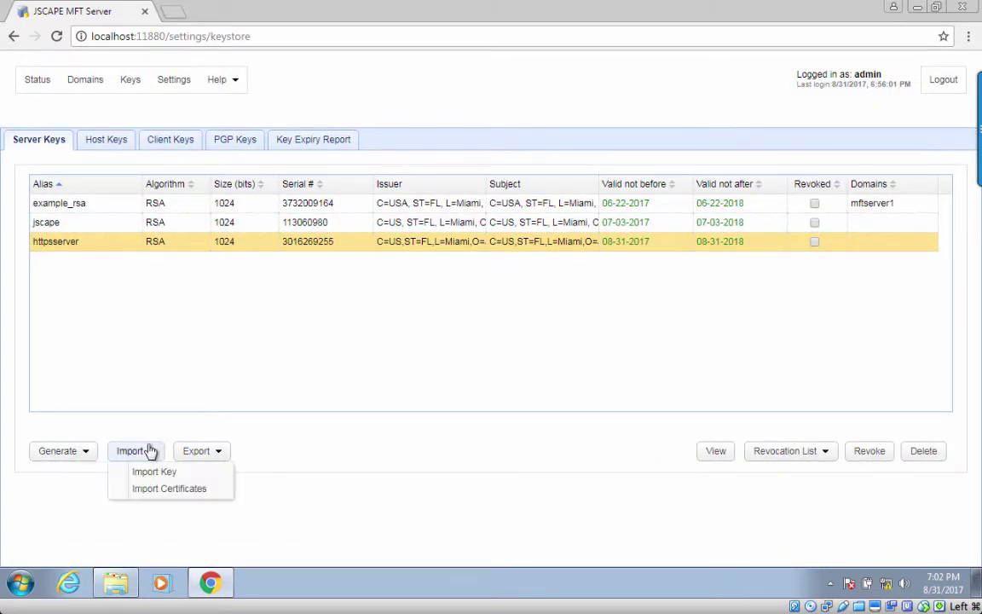
left_click(224, 280)
left_click(174, 80)
left_click(34, 189)
left_click(285, 284)
left_click(256, 310)
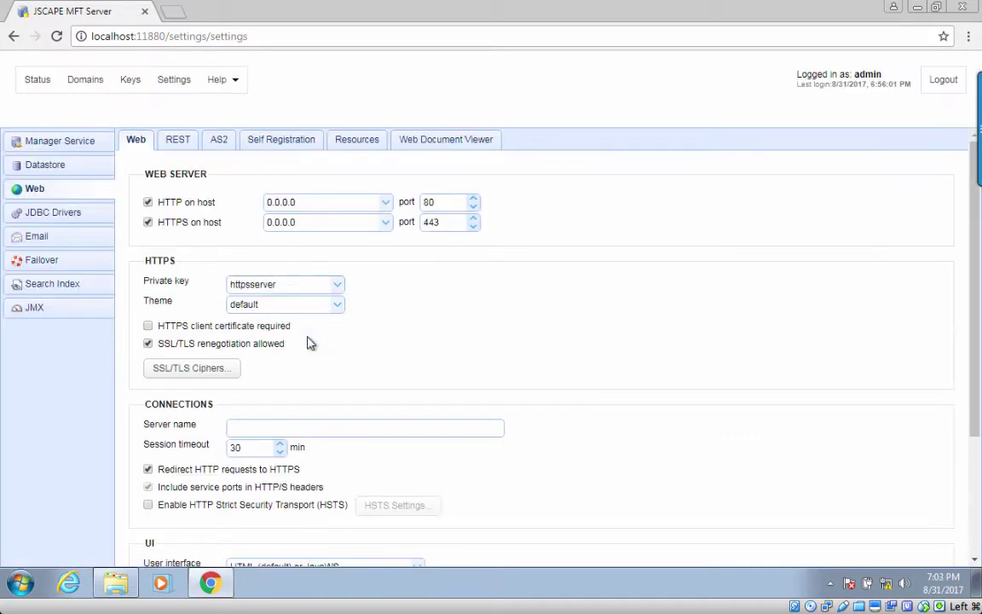
scroll(703, 279, "down", 2)
left_click(870, 544)
Step: Review the list of SSL/TLS cipher suites
scroll(332, 260, "up", 2)
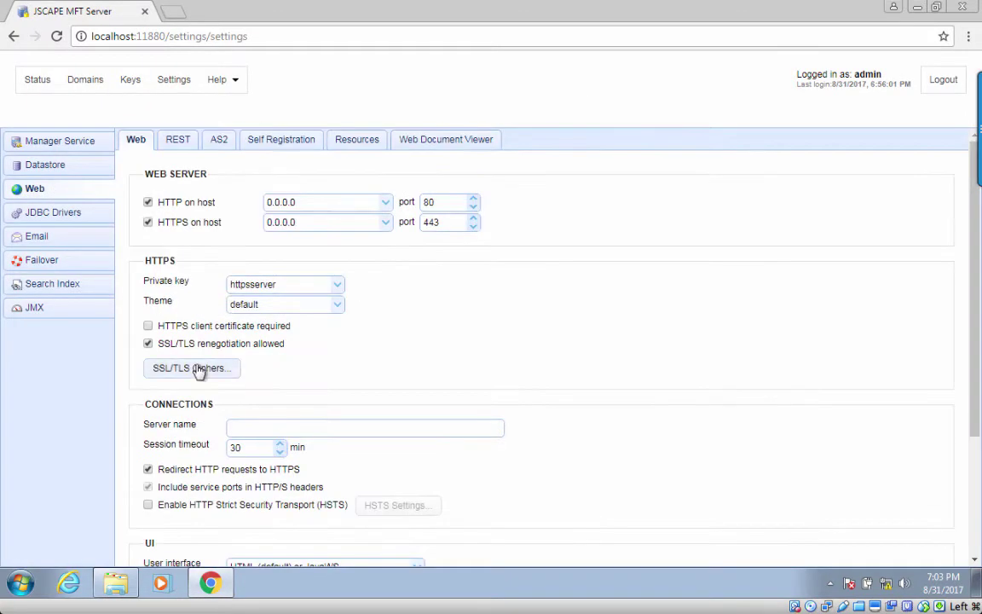
left_click(197, 368)
scroll(654, 258, "up", 5)
Step: Close the cipher suites list and apply the Web settings
left_click(611, 456)
scroll(862, 546, "down", 2)
left_click(863, 551)
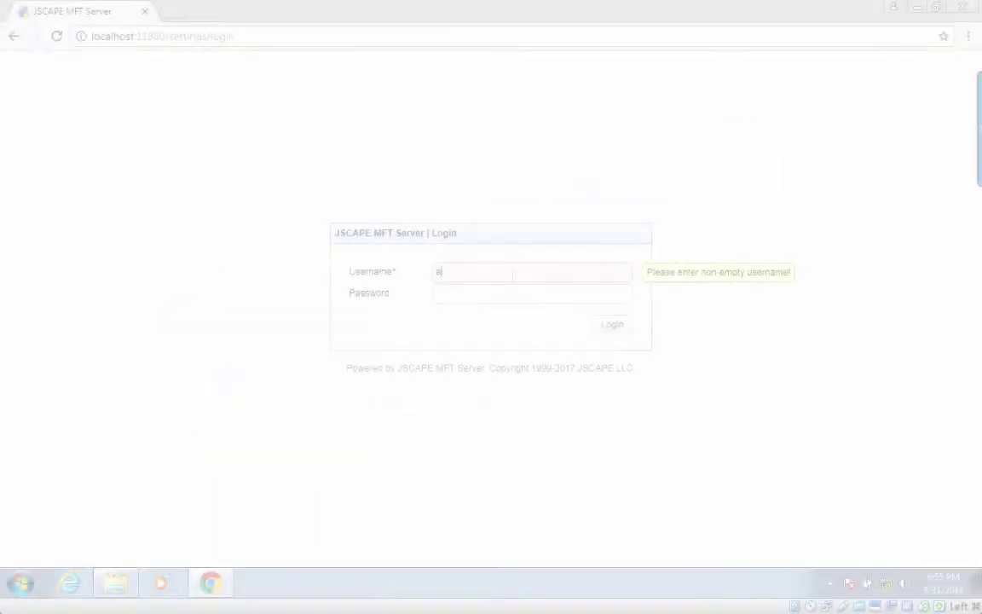
Step: Sign back in to the console with the administrator credentials
type("dmin")
key("Tab")
type("admin")
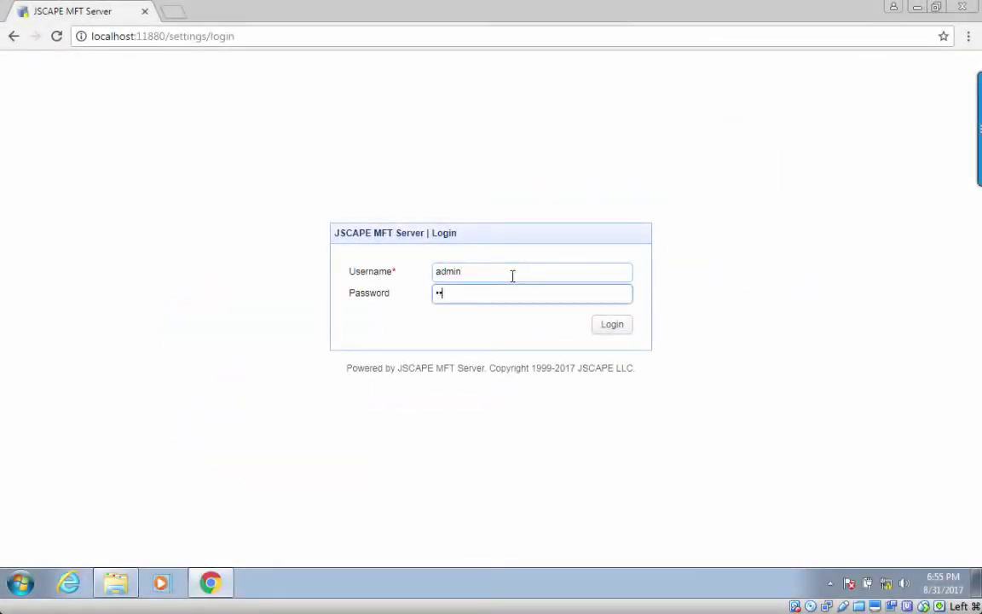
key("Return")
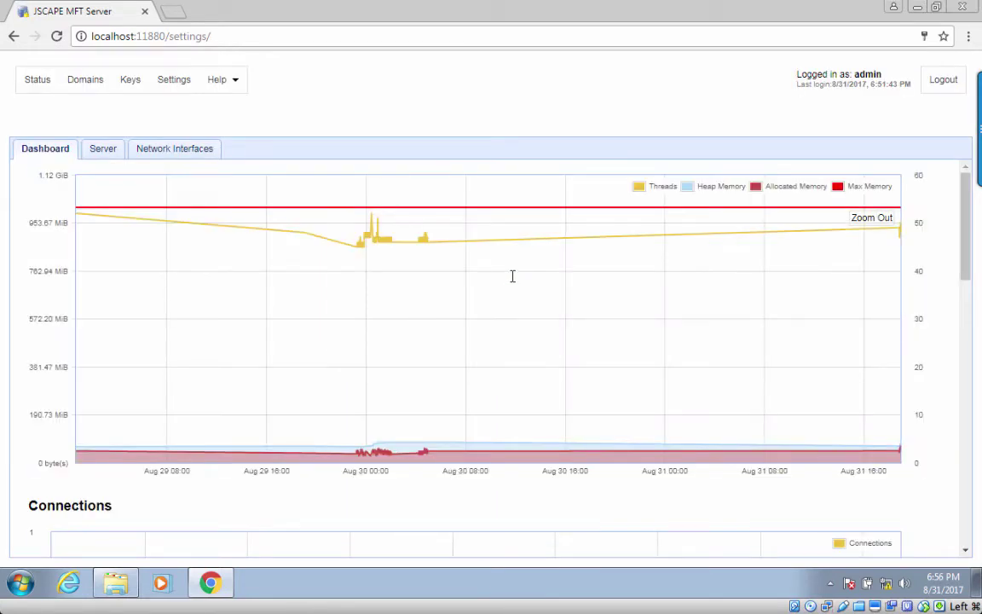
Step: Enable the HTTP web server on port 80 and HTTPS on port 443 in Web settings
left_click(179, 82)
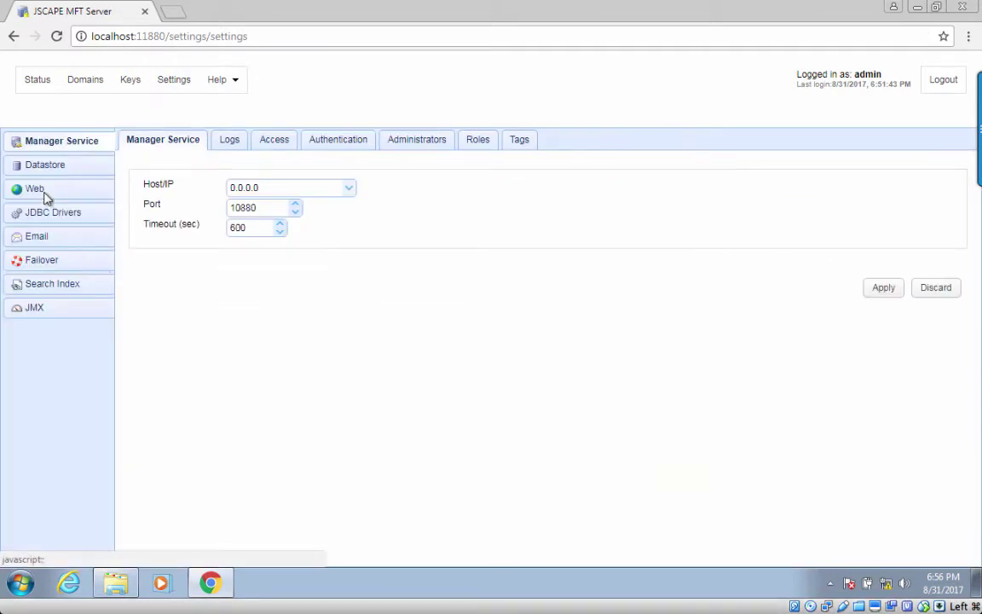
left_click(45, 193)
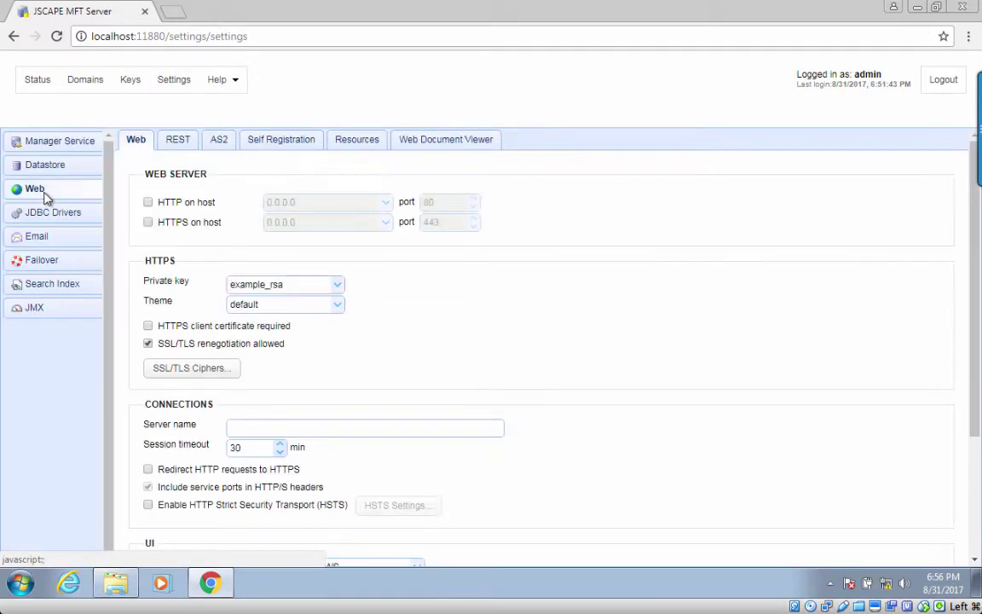
left_click(148, 203)
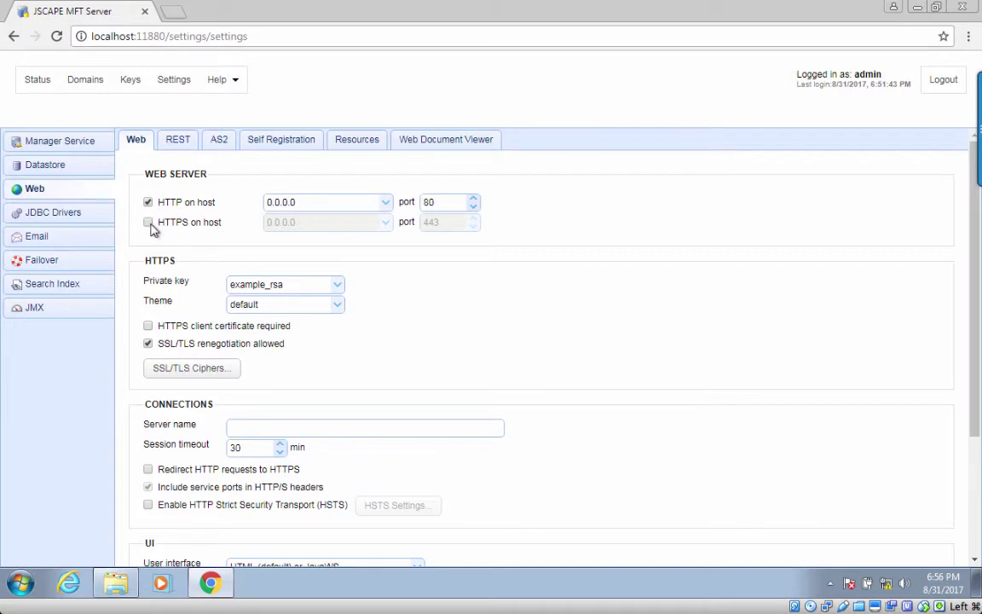
left_click(149, 223)
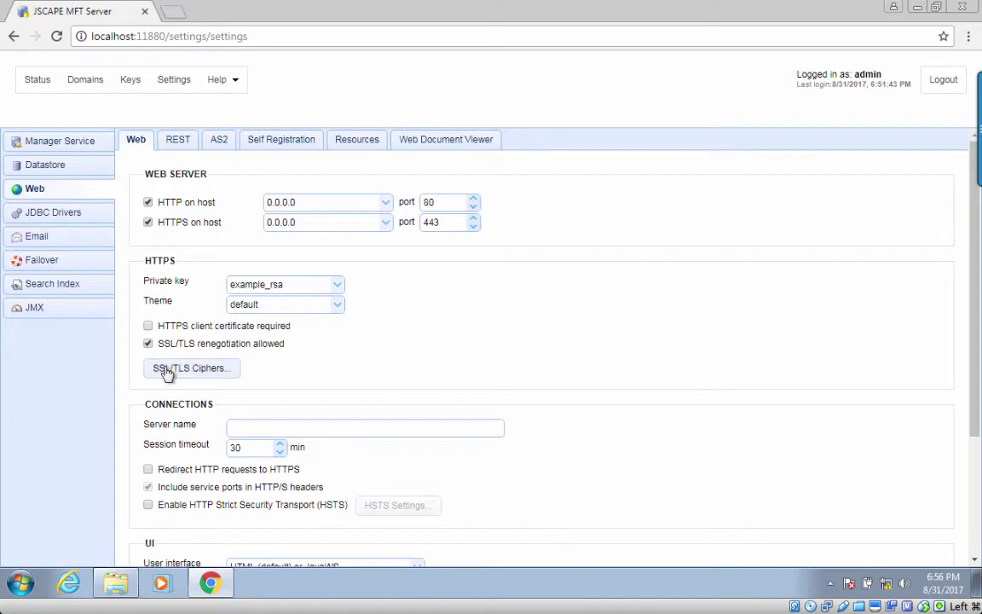
Step: Turn on redirecting HTTP requests to HTTPS and apply the Web settings
scroll(162, 366, "down", 3)
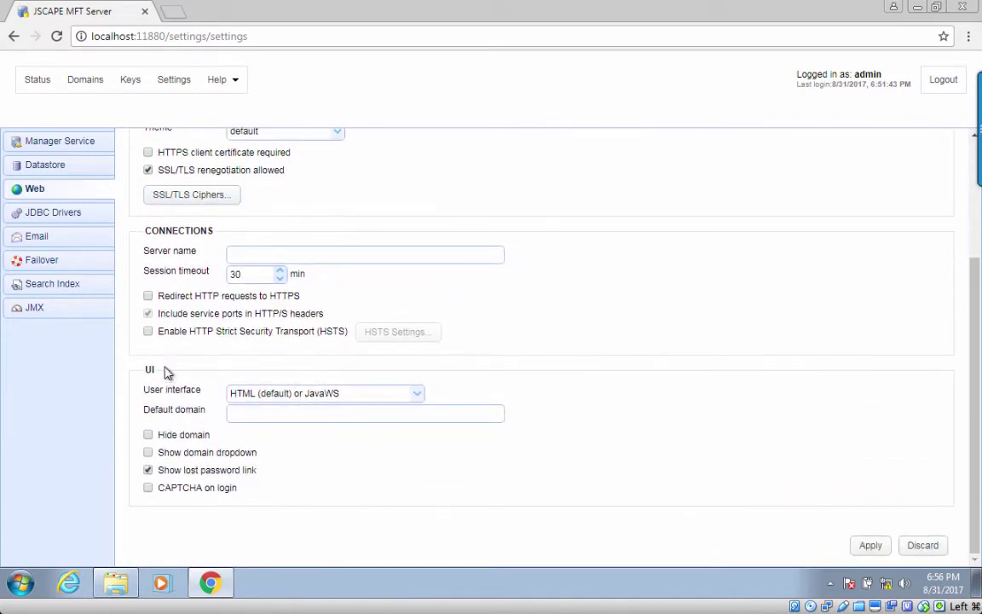
left_click(149, 296)
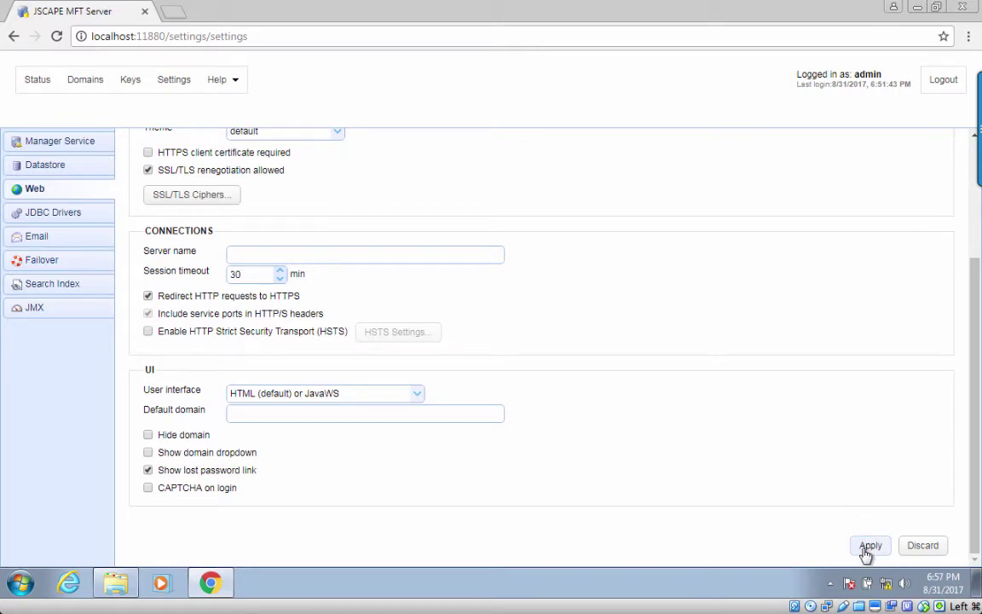
left_click(868, 549)
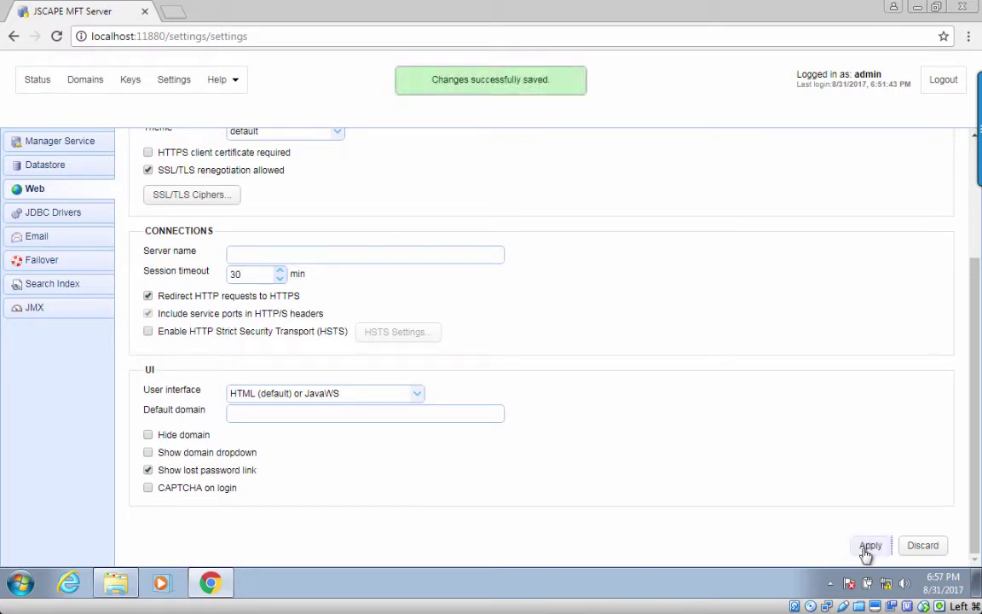
Step: Enter domain mftserver1 plus the user's username and password in the web login form
scroll(754, 354, "up", 3)
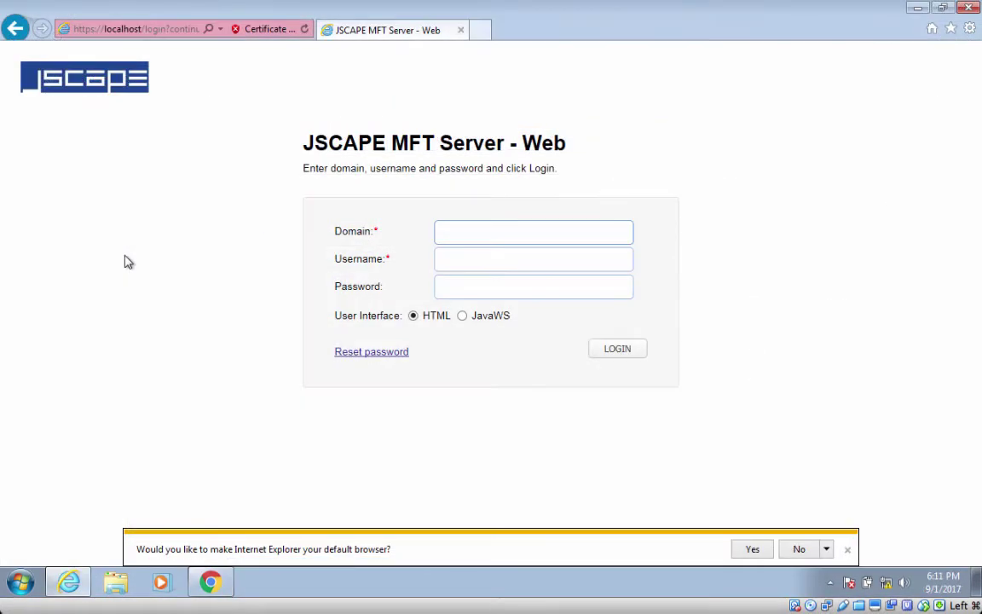
type("mftserver")
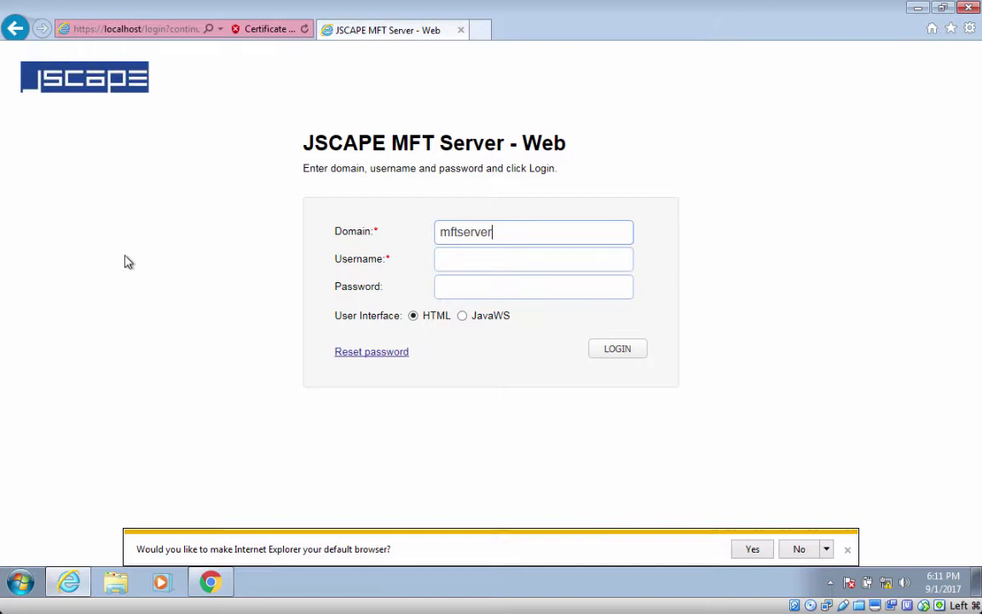
type("1")
key("Tab")
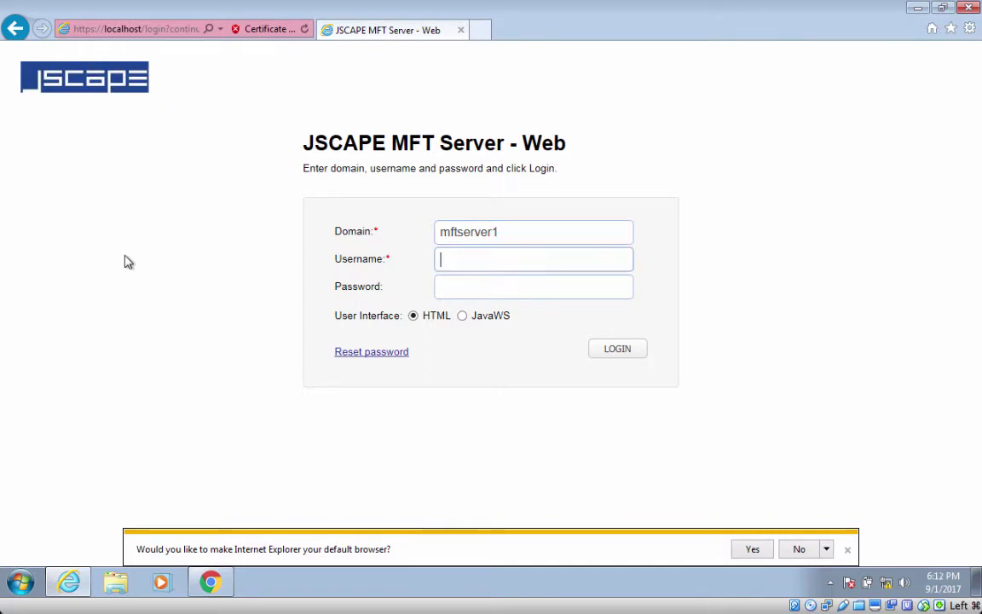
type("user1")
key("Tab")
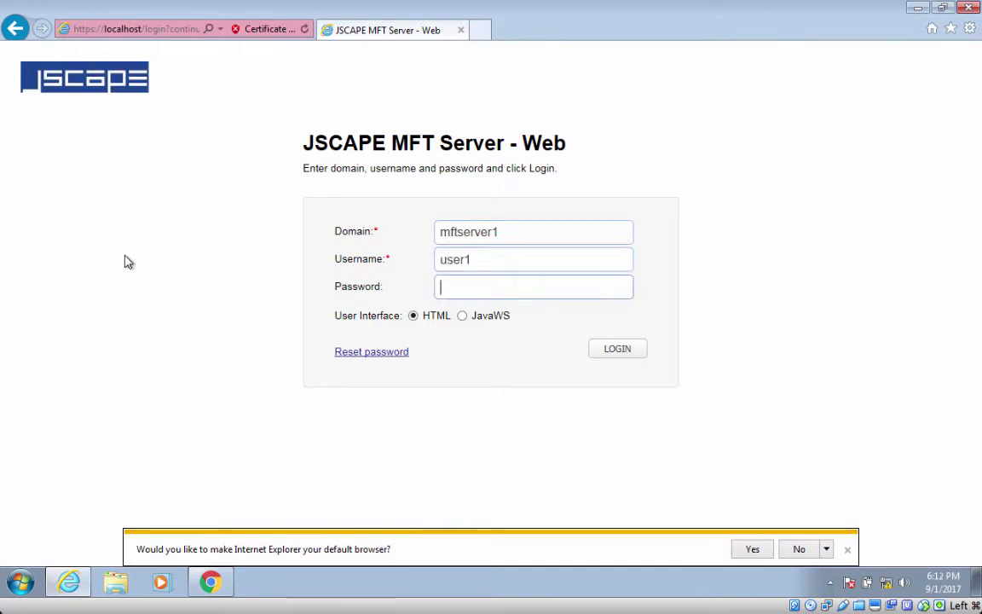
type("test")
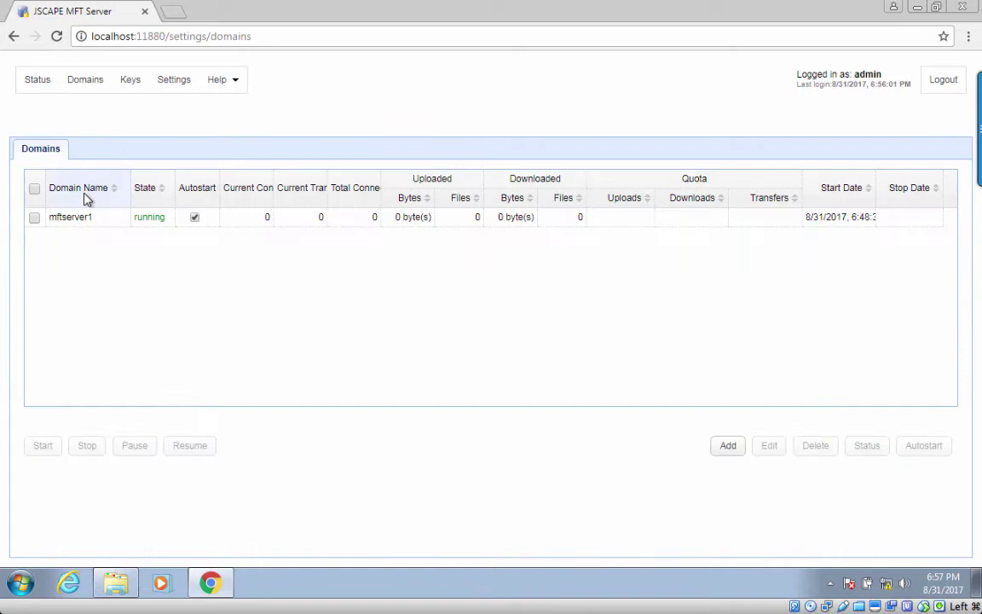
Step: Add an HTTP/S service with HTTP and HTTPS to the mftserver1 domain's services
left_click(84, 220)
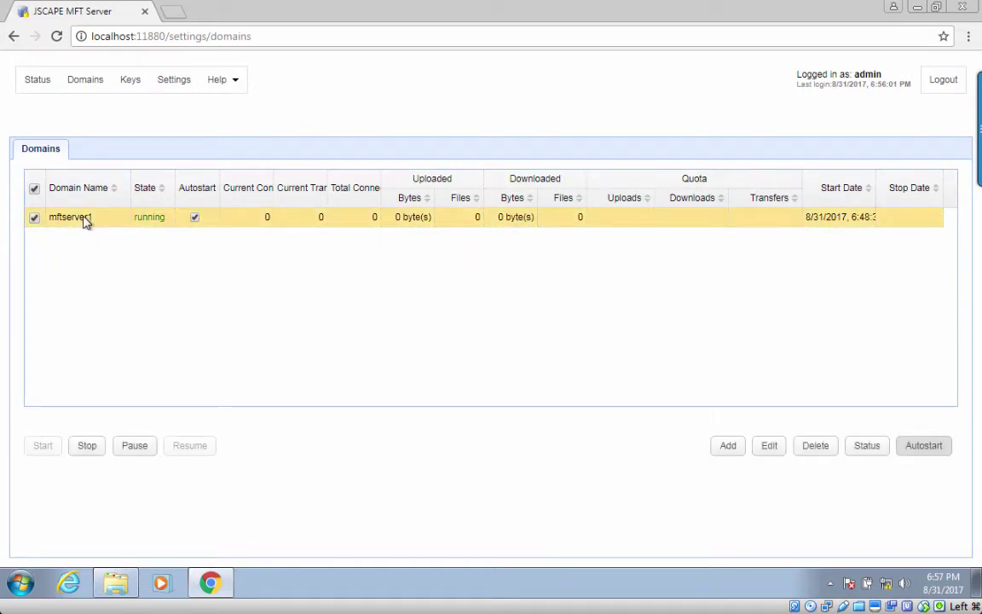
left_click(767, 452)
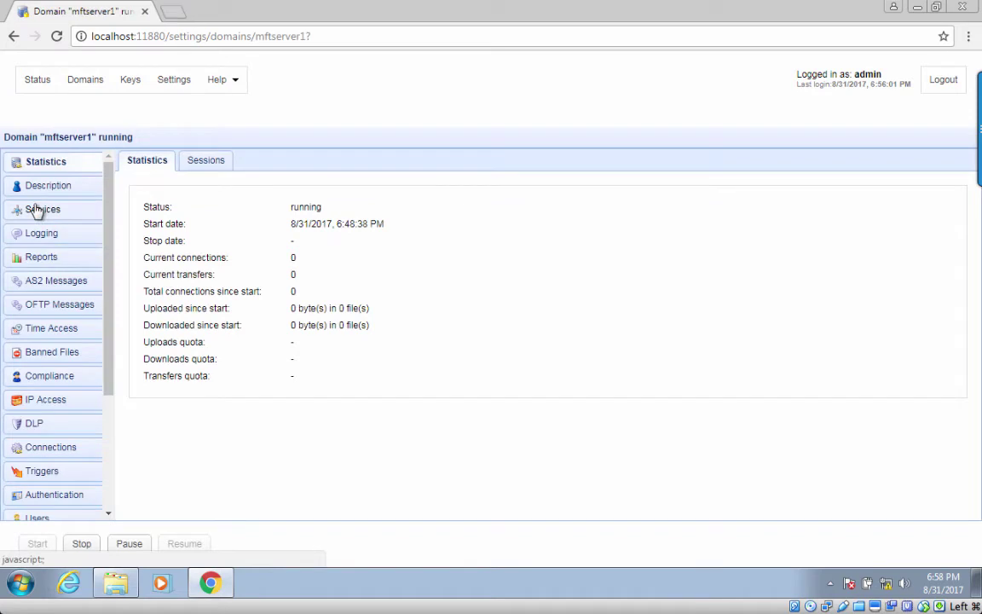
left_click(36, 211)
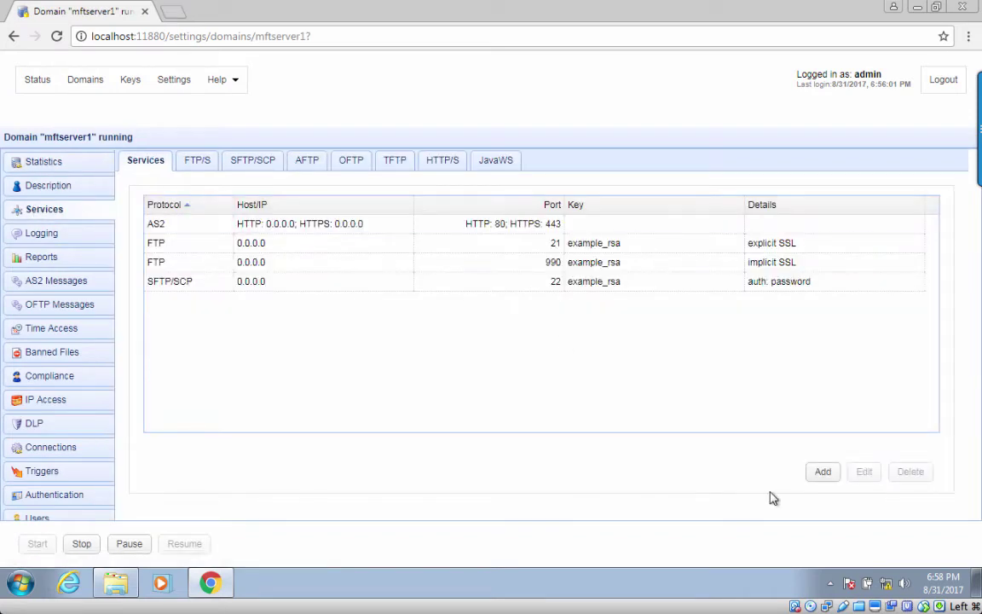
left_click(821, 474)
left_click(492, 322)
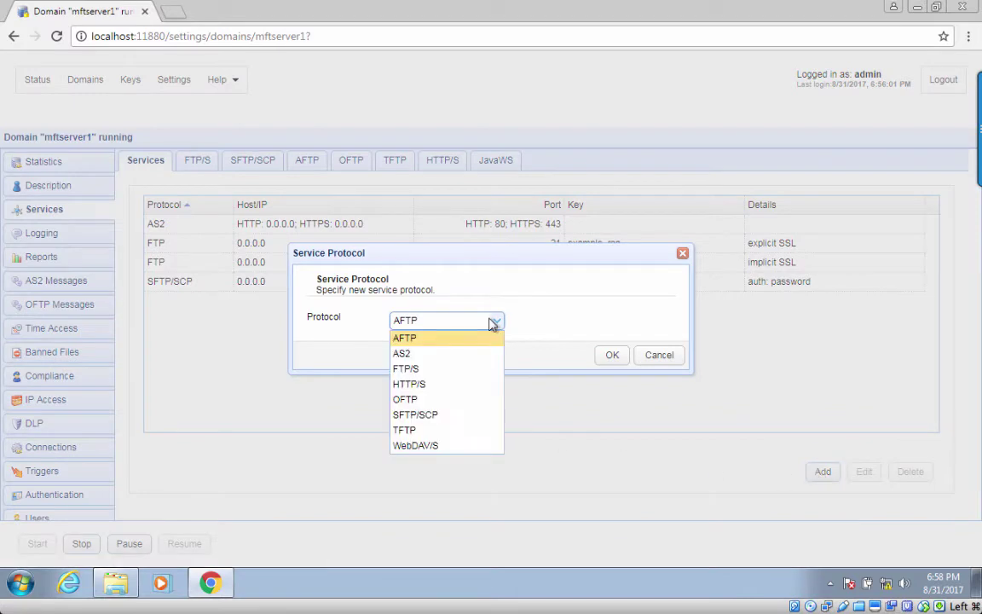
left_click(434, 384)
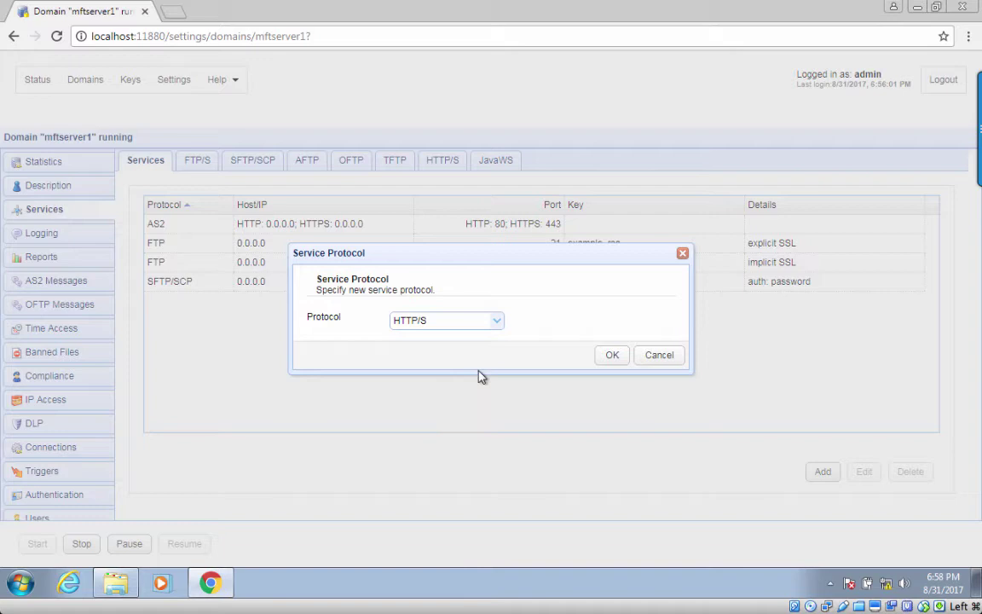
left_click(614, 357)
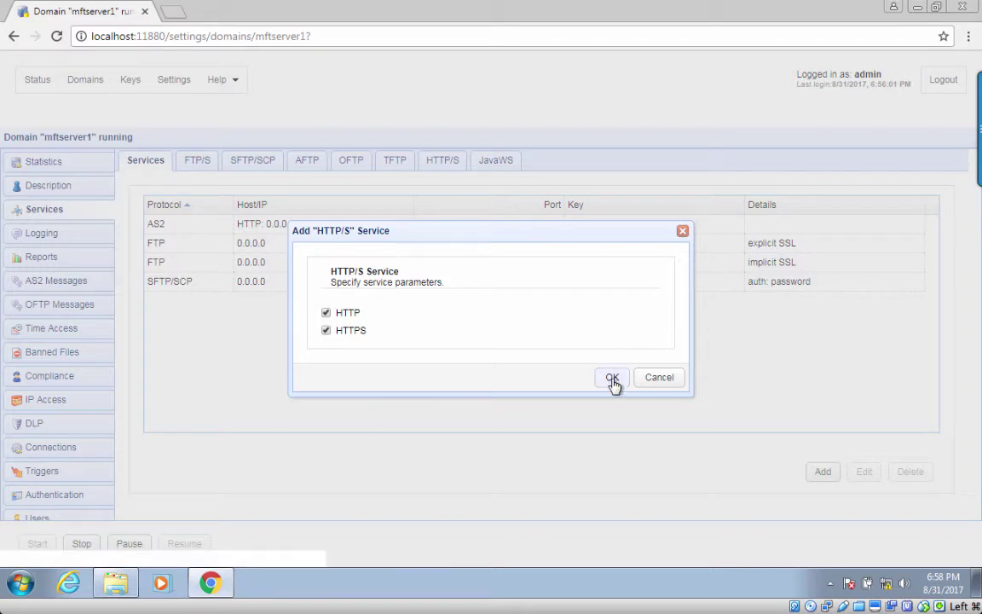
left_click(612, 377)
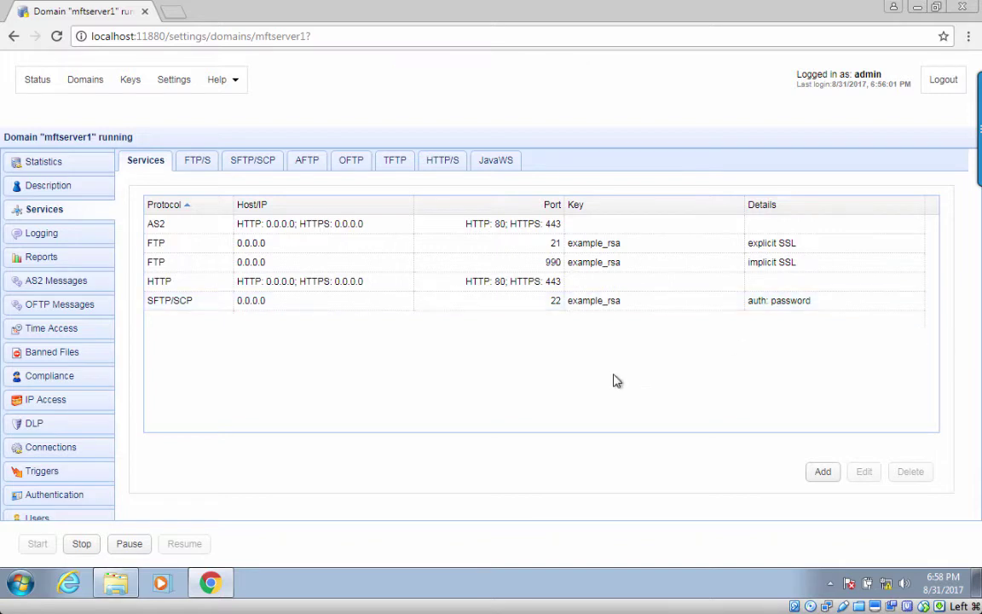
left_click(556, 287)
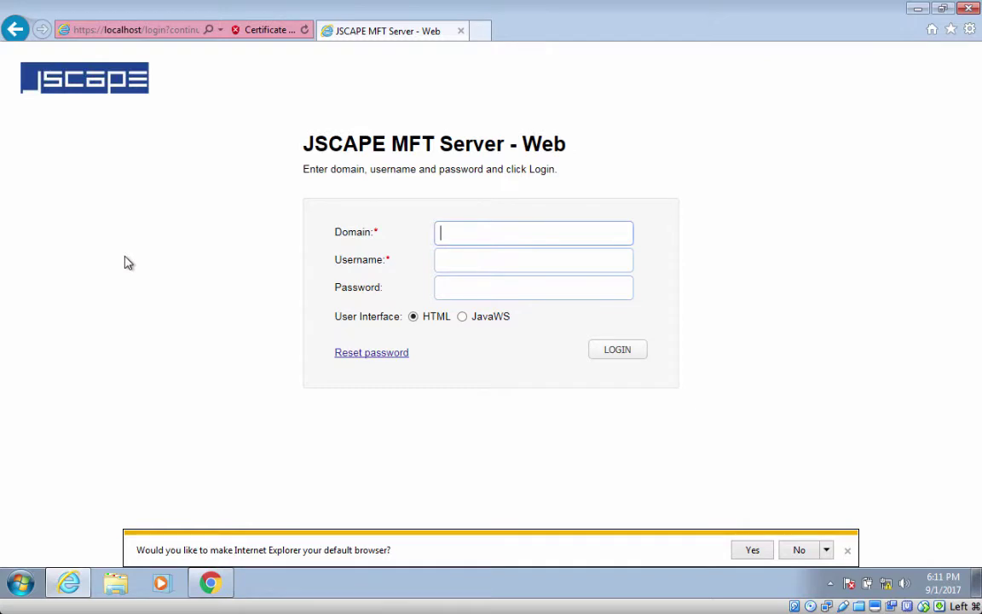
Step: Log in to the mftserver1 web file manager with the user's credentials, then log out
type("mftserver1")
key("Tab")
type("u")
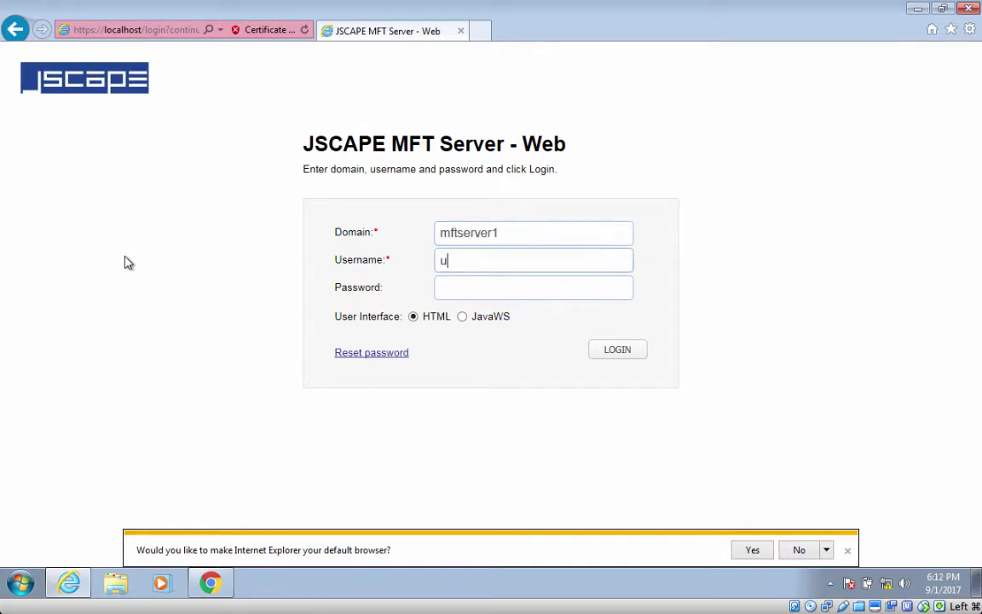
type("ser1")
key("Tab")
type("pass")
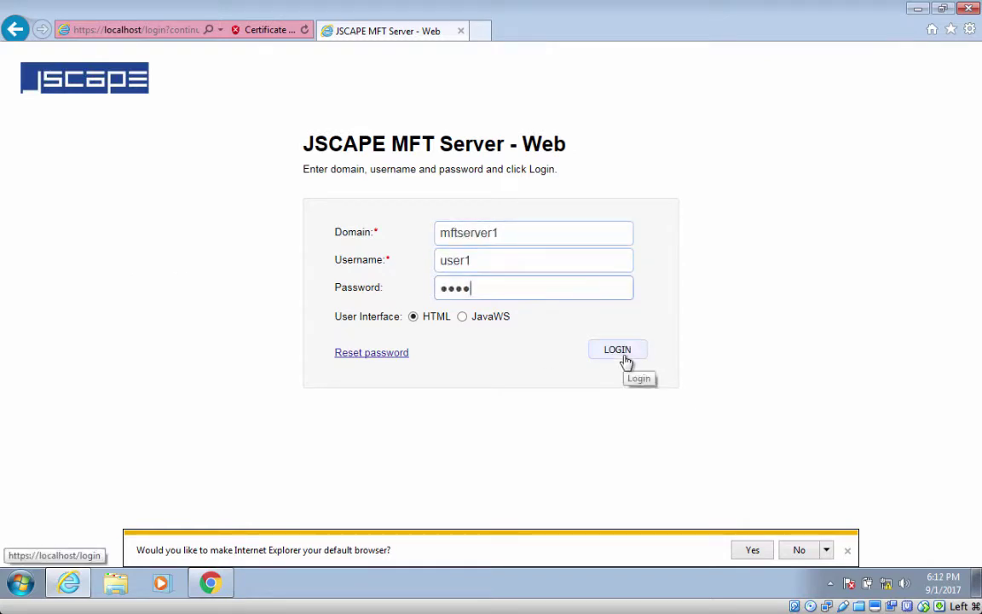
left_click(623, 359)
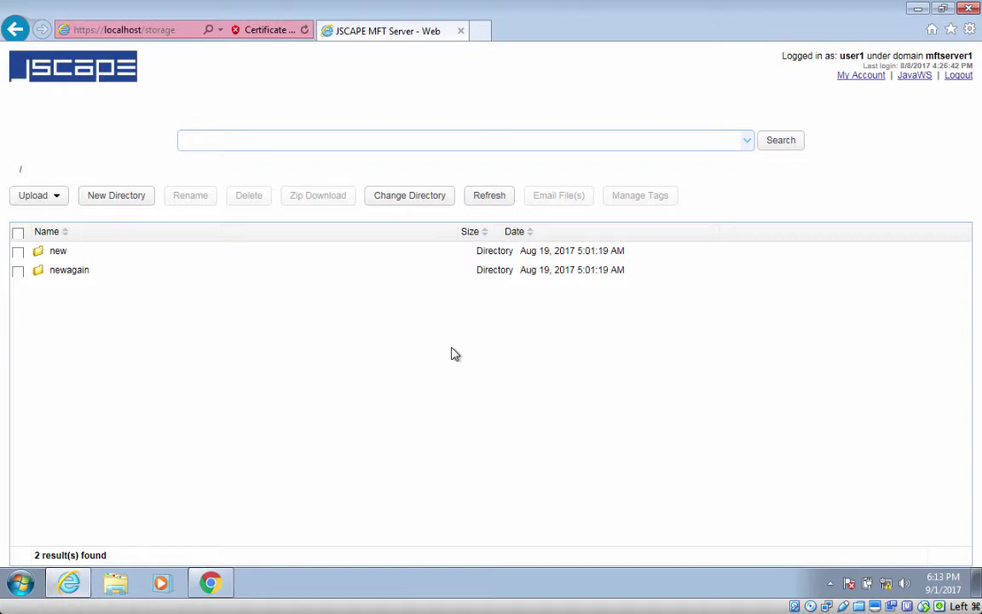
left_click(958, 75)
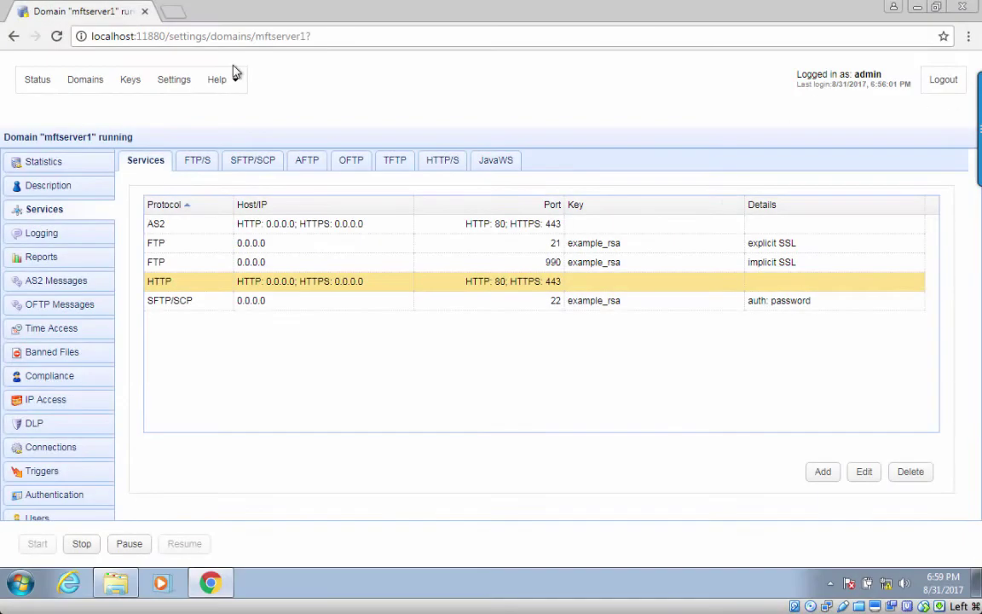
Step: Open the Web page under Settings showing the HTTP/HTTPS ports and private key
left_click(174, 81)
left_click(70, 189)
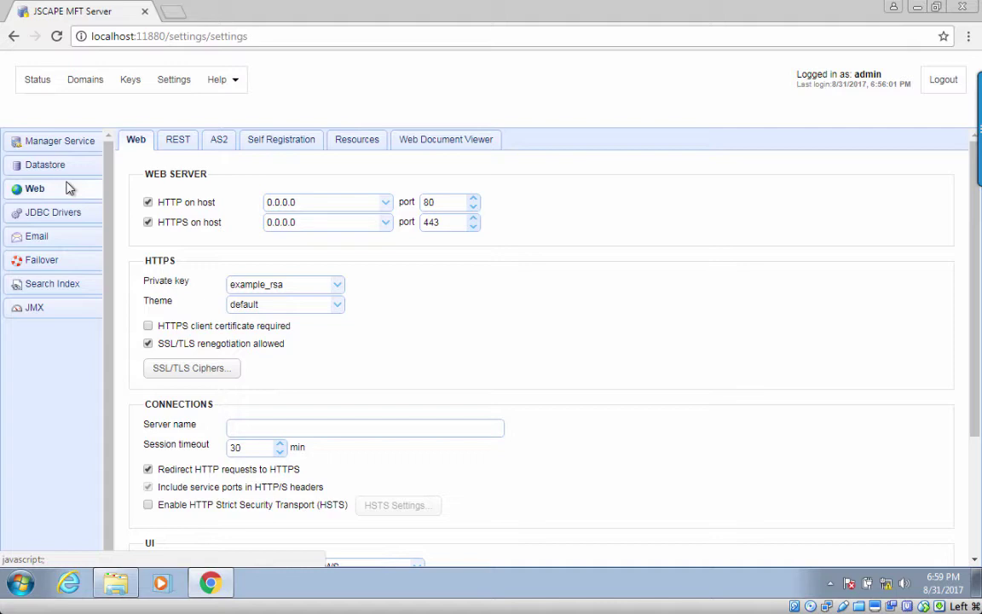
Step: Open the Keys page to list the keystore's server keys
left_click(131, 81)
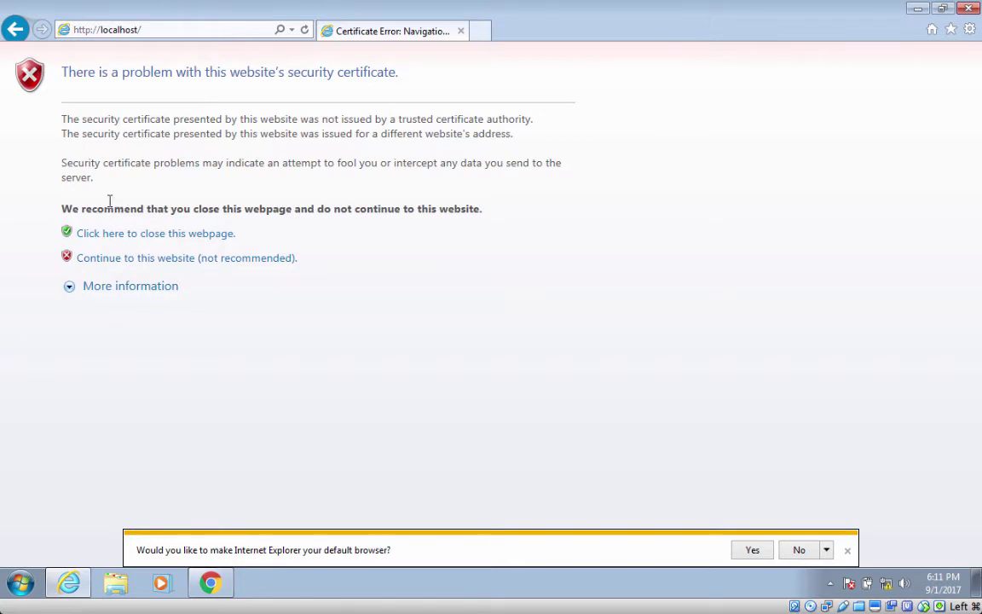
Step: Bypass the certificate warning and log in to domain mftserver1 with the username and password
left_click(101, 258)
type("mftserver1")
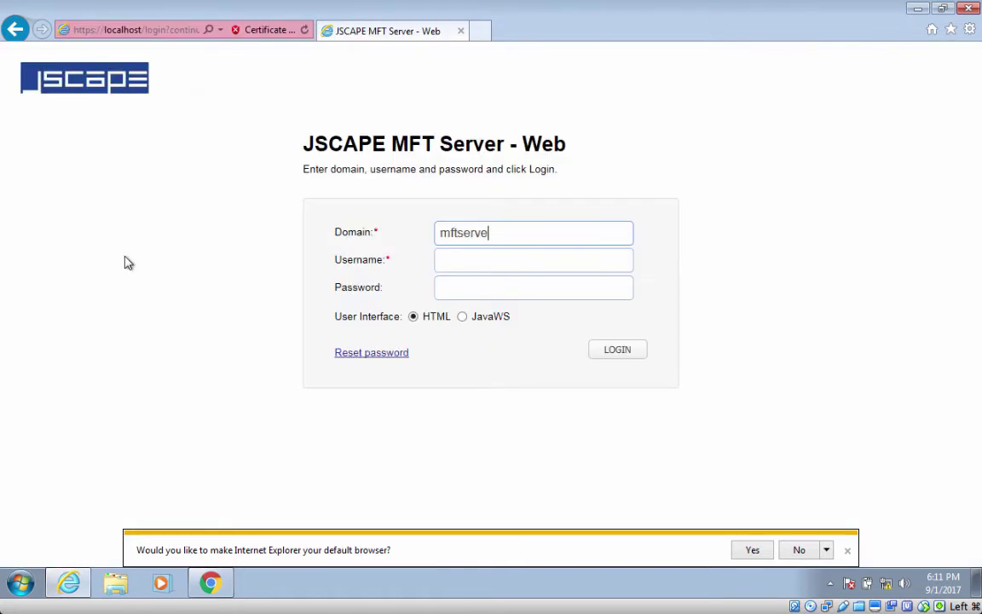
key("Tab")
type("user1")
key("Tab")
type("user")
left_click(619, 360)
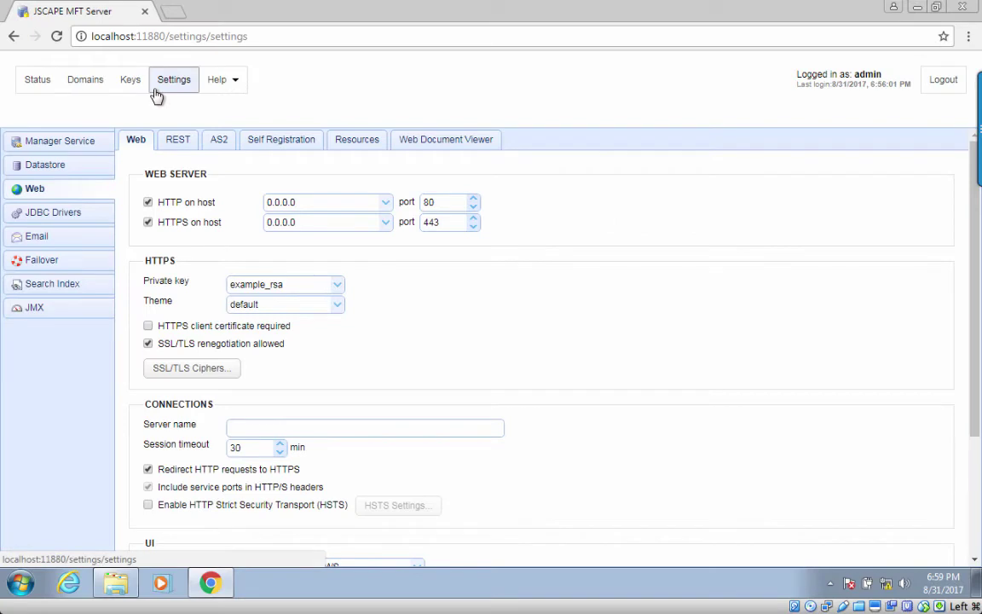
Step: Go to the Server Keys list and open the Generate dropdown
left_click(131, 79)
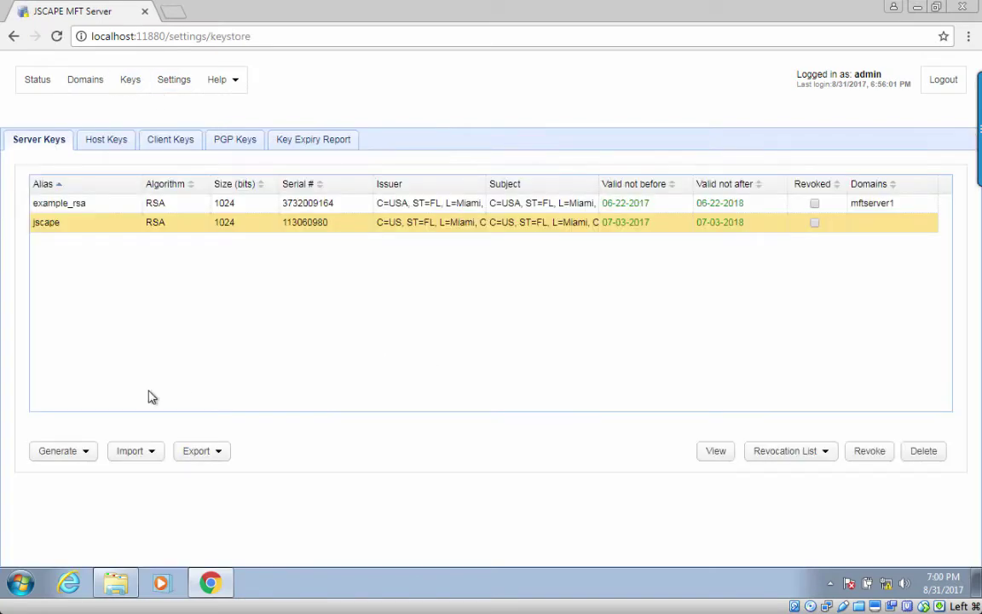
left_click(90, 454)
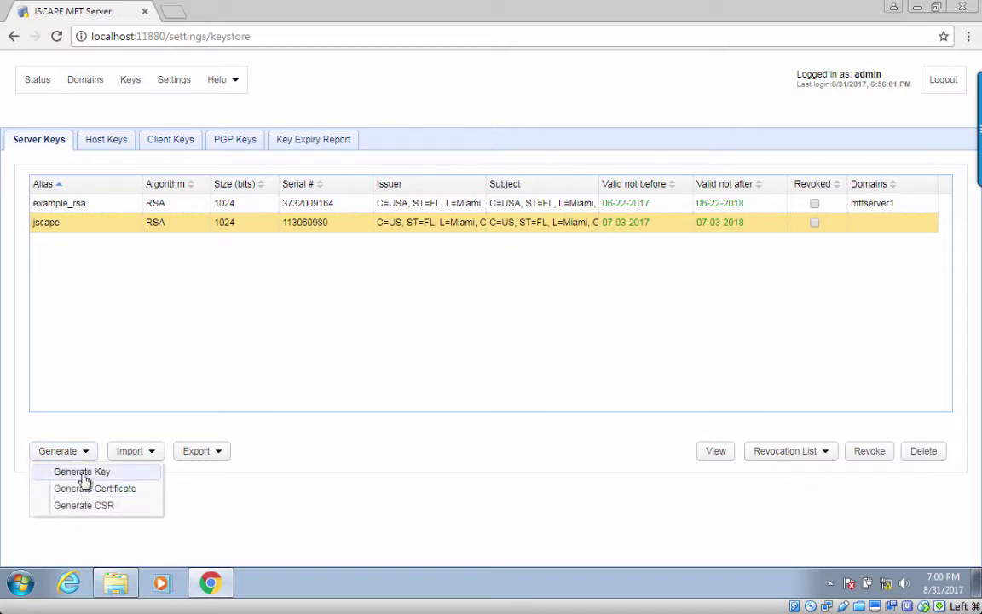
Step: Start a new server key with alias httpsserver, keeping RSA 1024-bit and 365 days
left_click(83, 474)
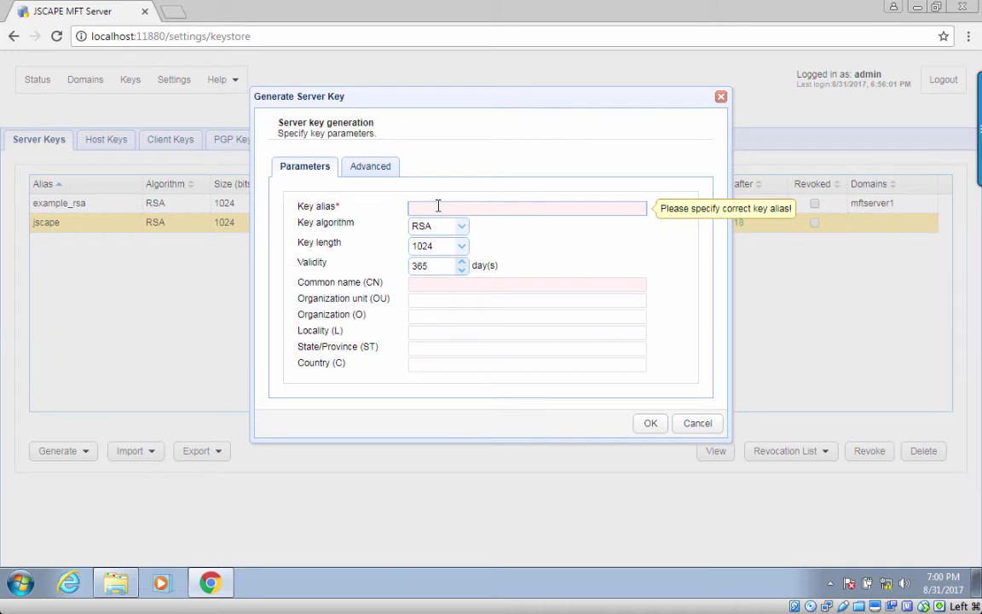
type("https")
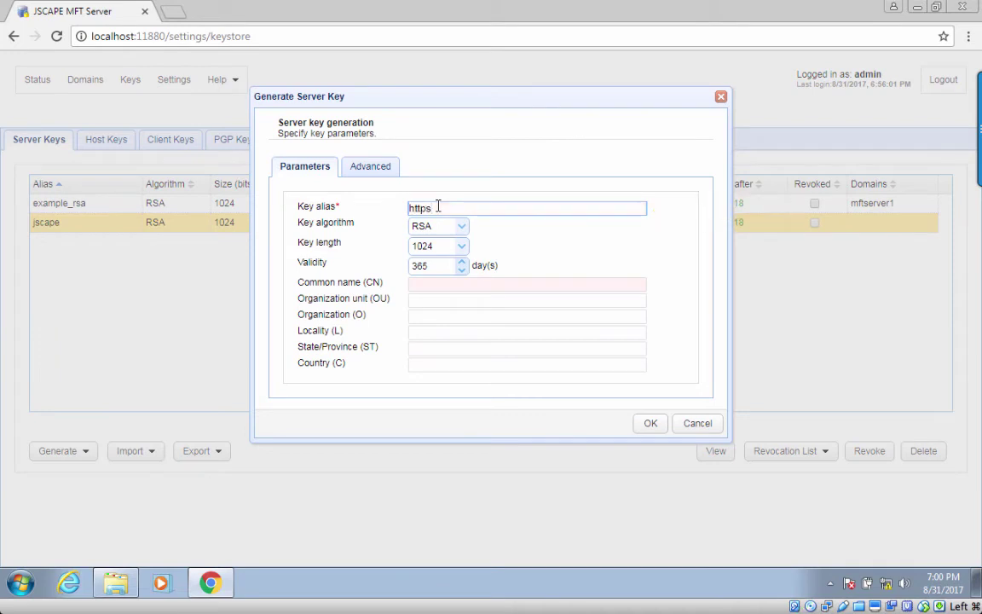
type("server")
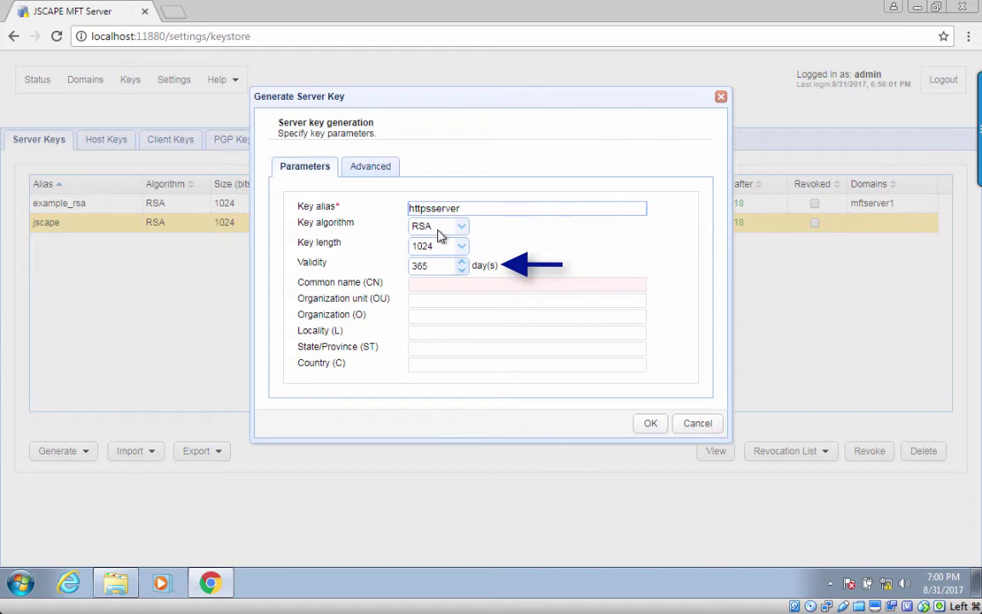
Step: Enter common name httpsserver.jscape.com, organization unit IT and organization 'JSACAPE'
left_click(434, 284)
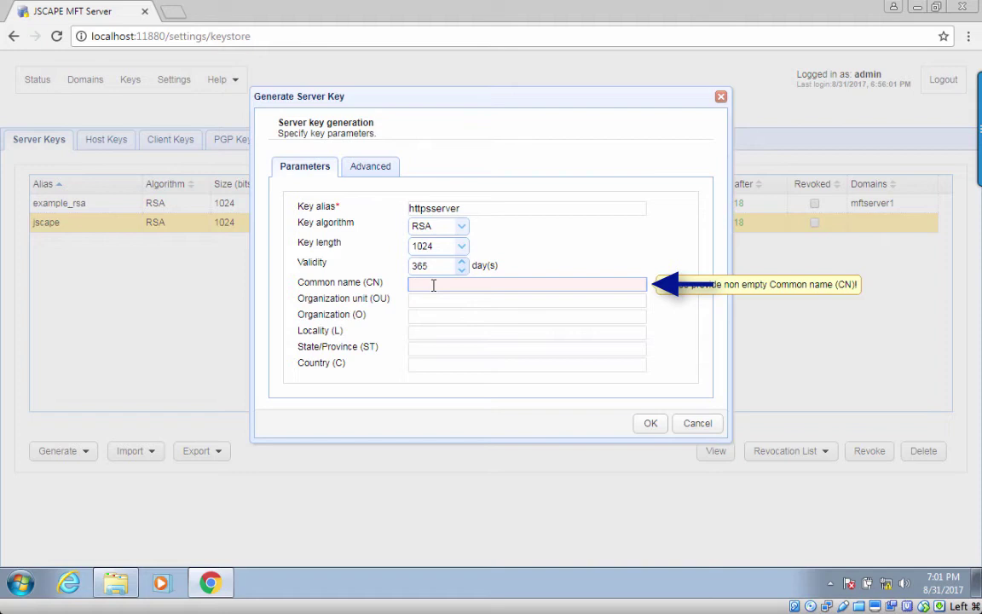
type("https")
type("server.jsca")
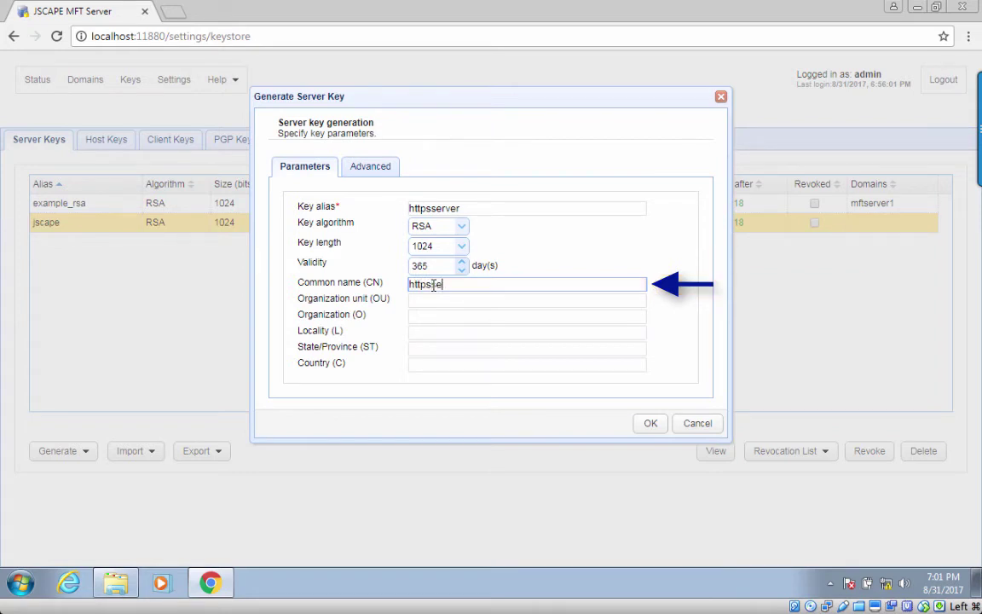
type("pe.com")
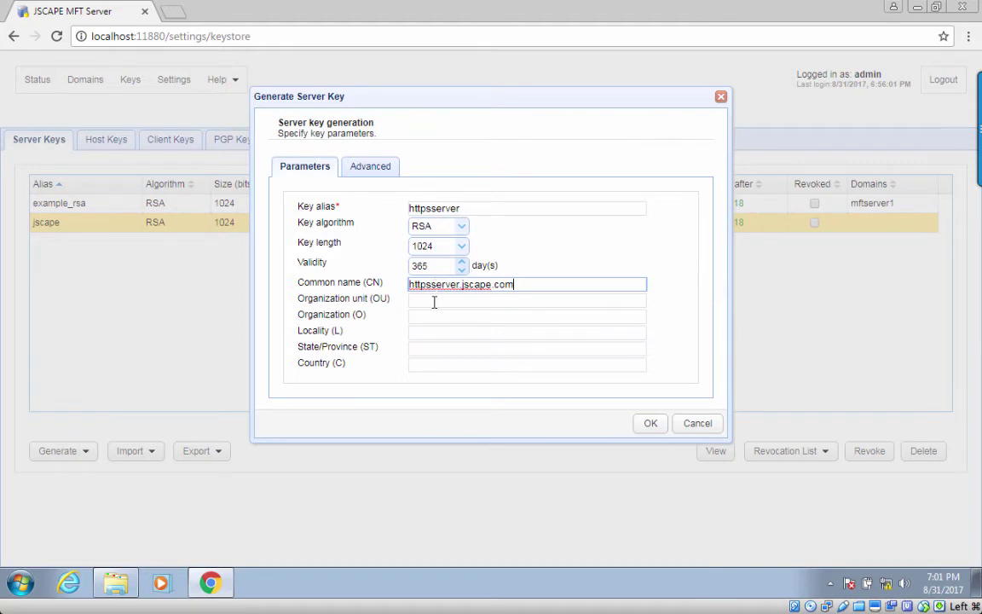
left_click(435, 301)
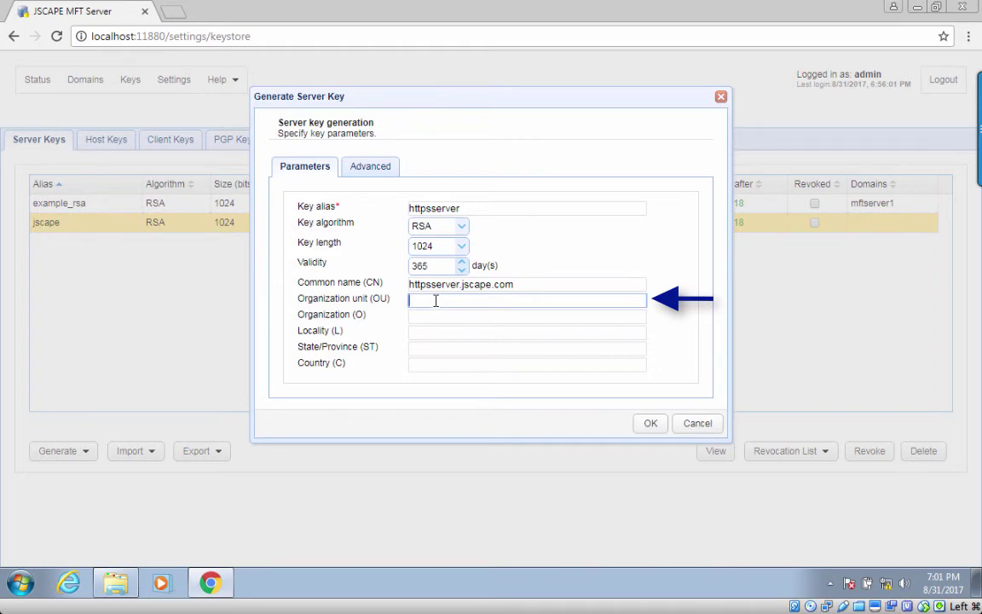
type("IT")
key("Tab")
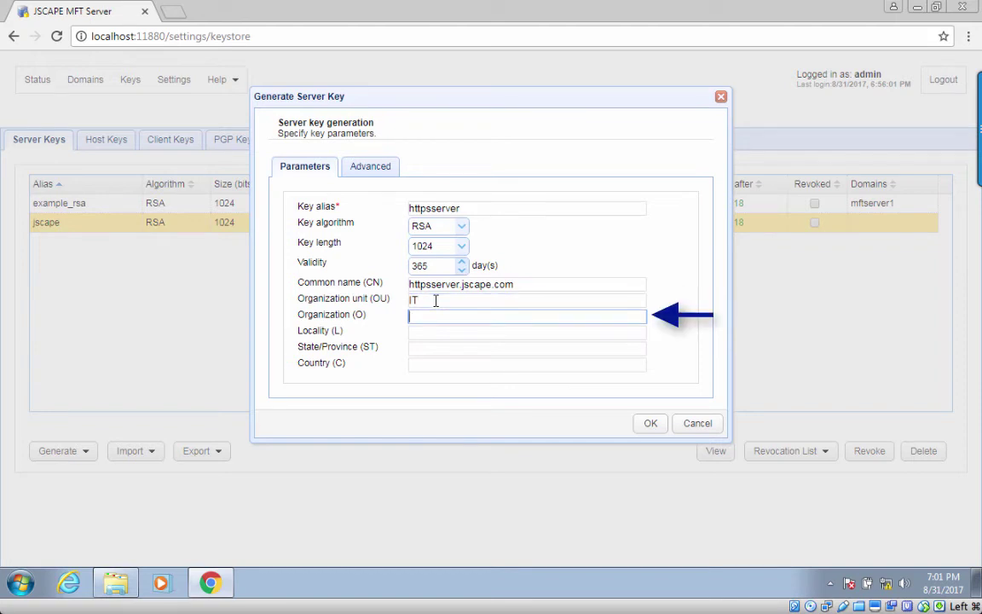
type("JSACAPE")
Step: Add locality Miami, state FL and country US, then generate the key
key("Tab")
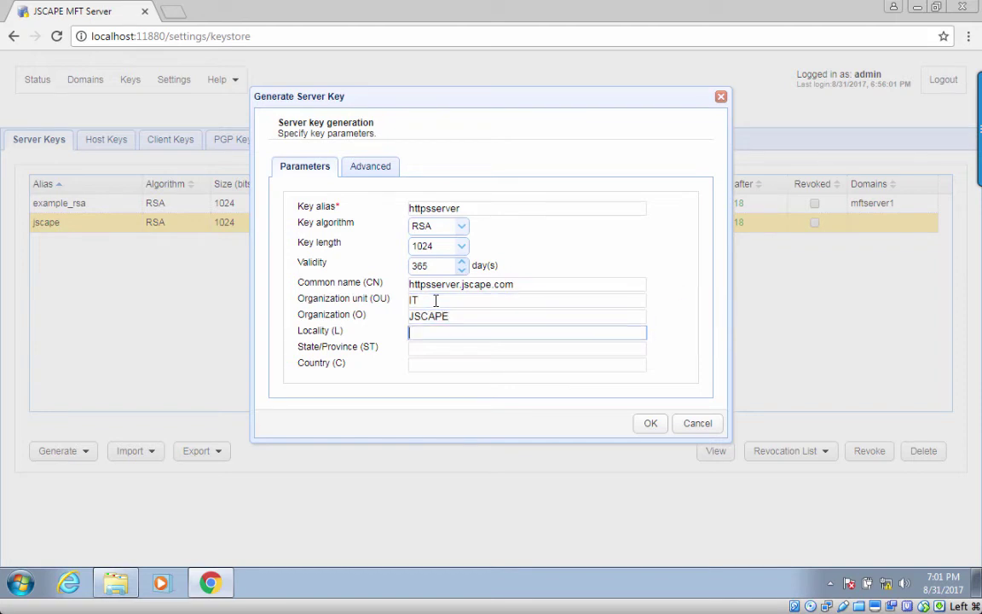
type("M")
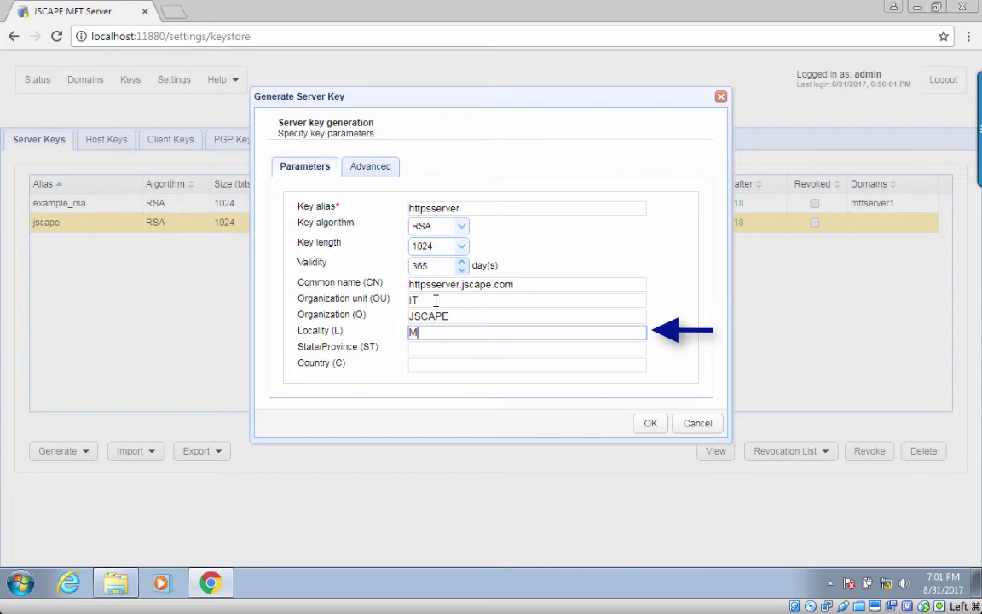
type("iami")
key("Tab")
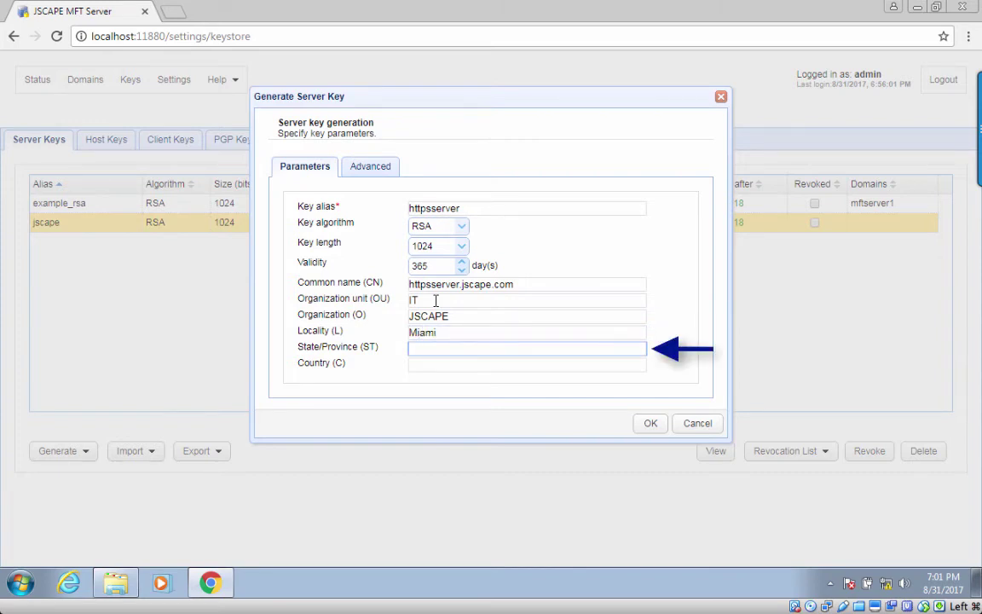
type("FL")
key("Tab")
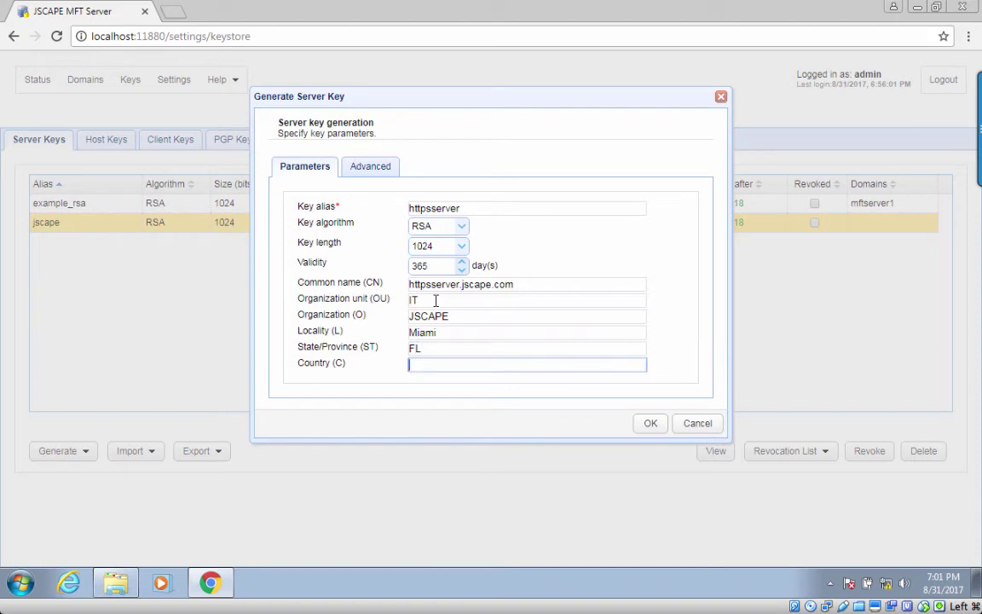
type("US")
left_click(658, 431)
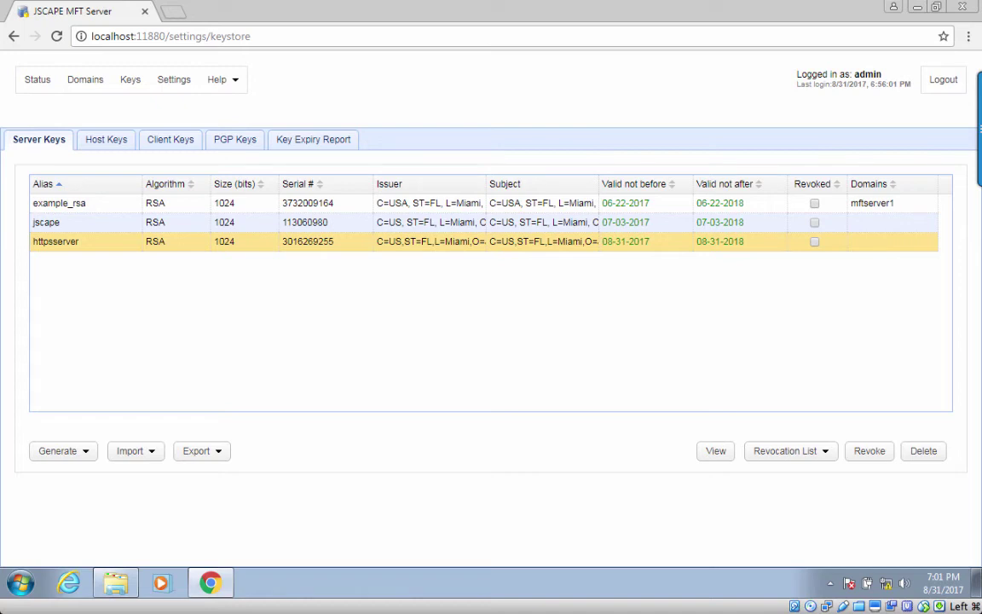
left_click(88, 452)
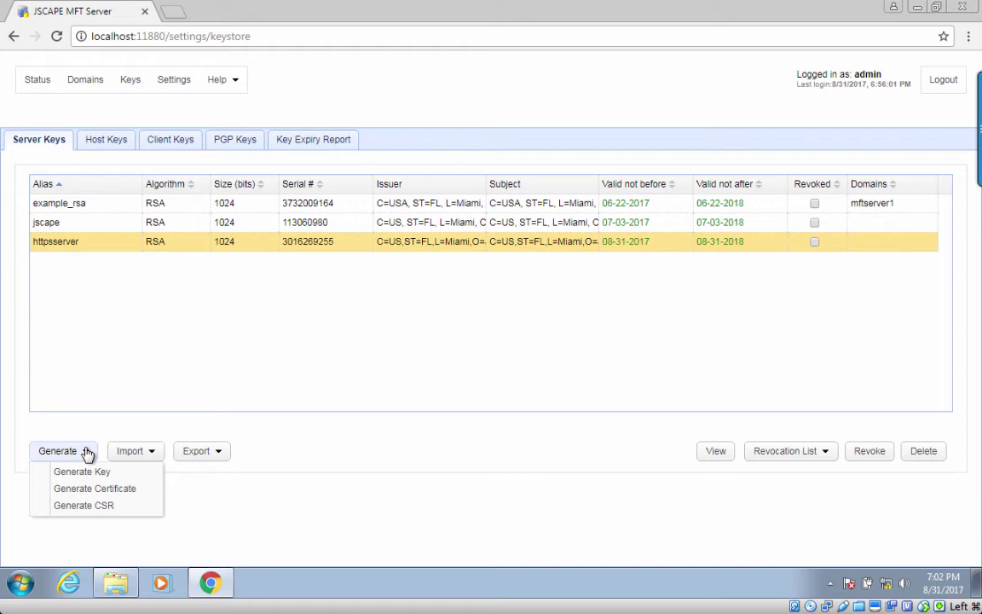
left_click(213, 395)
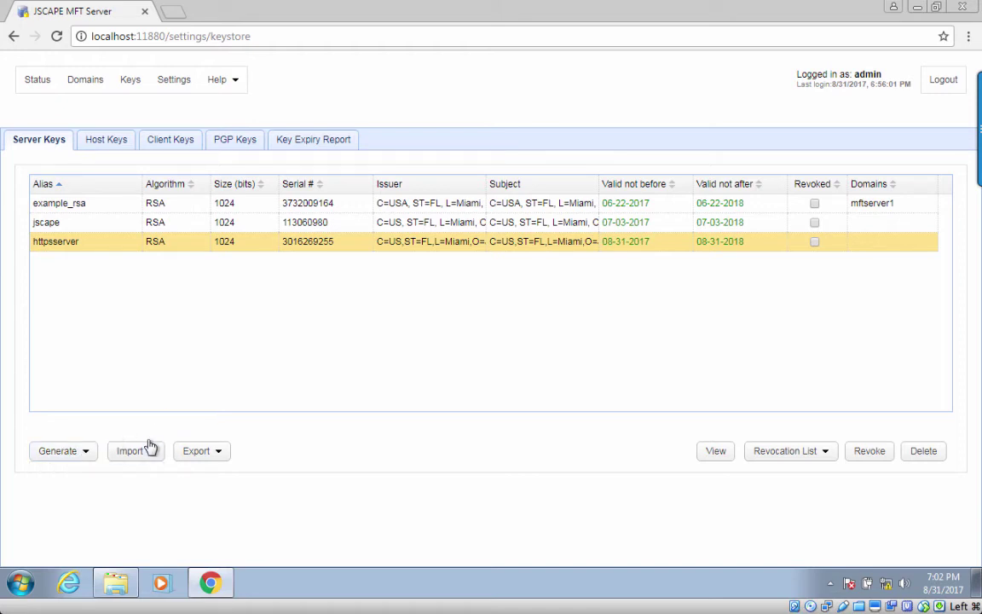
left_click(149, 450)
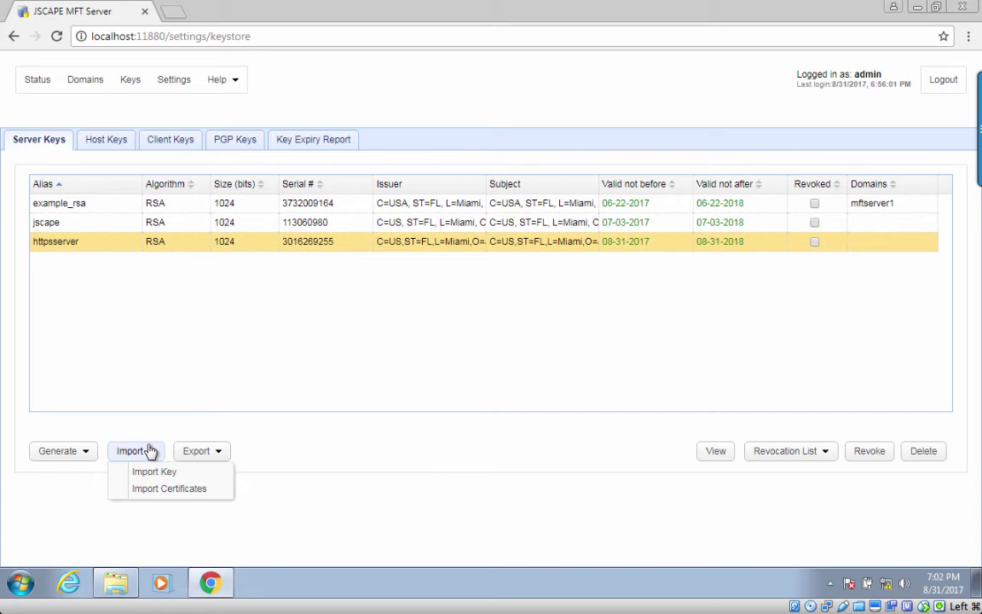
left_click(290, 404)
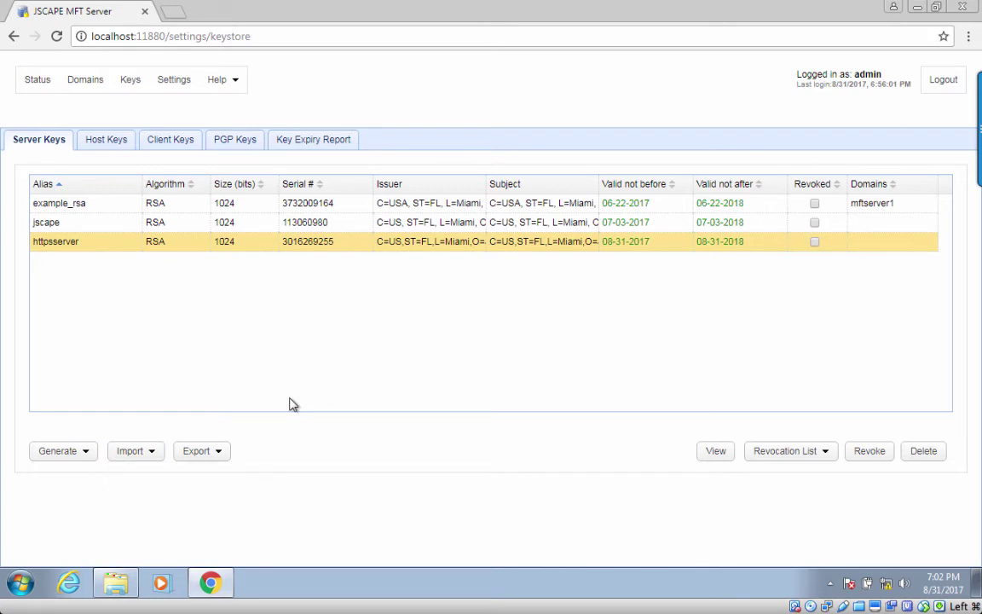
Step: Set httpsserver as the HTTPS private key in Web settings and apply
left_click(175, 83)
left_click(53, 189)
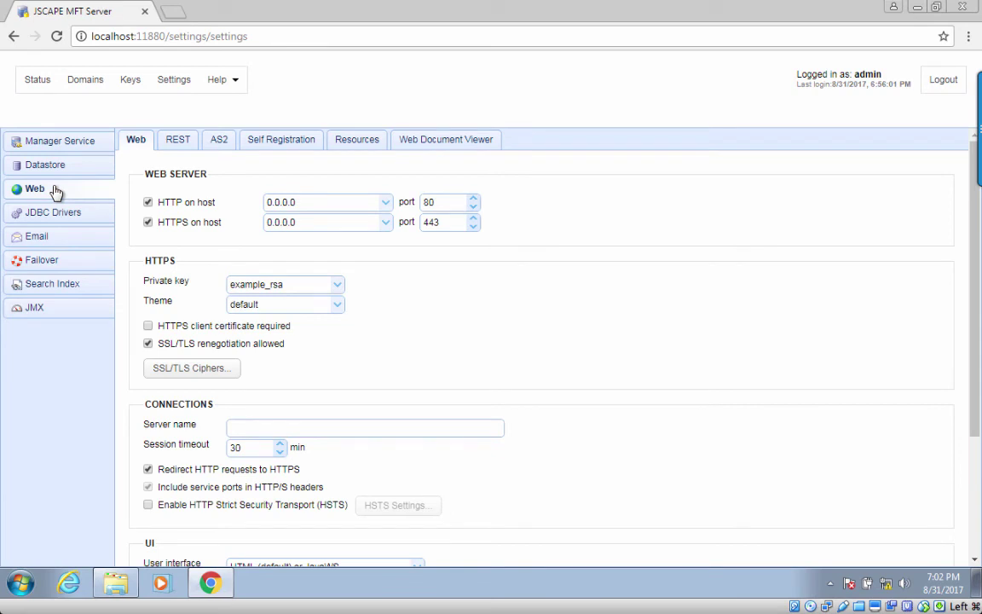
left_click(338, 286)
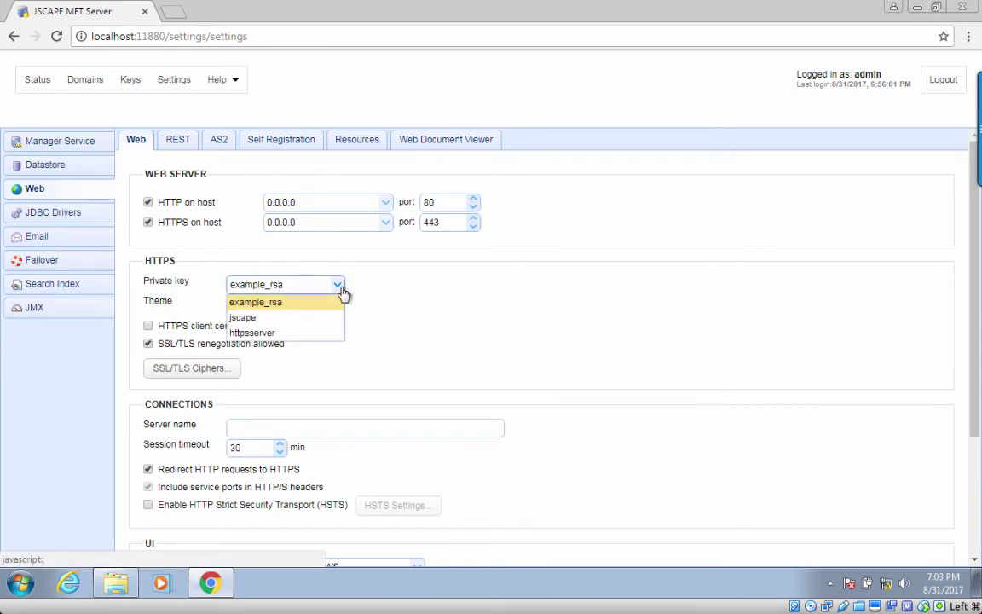
left_click(309, 336)
scroll(704, 282, "down", 2)
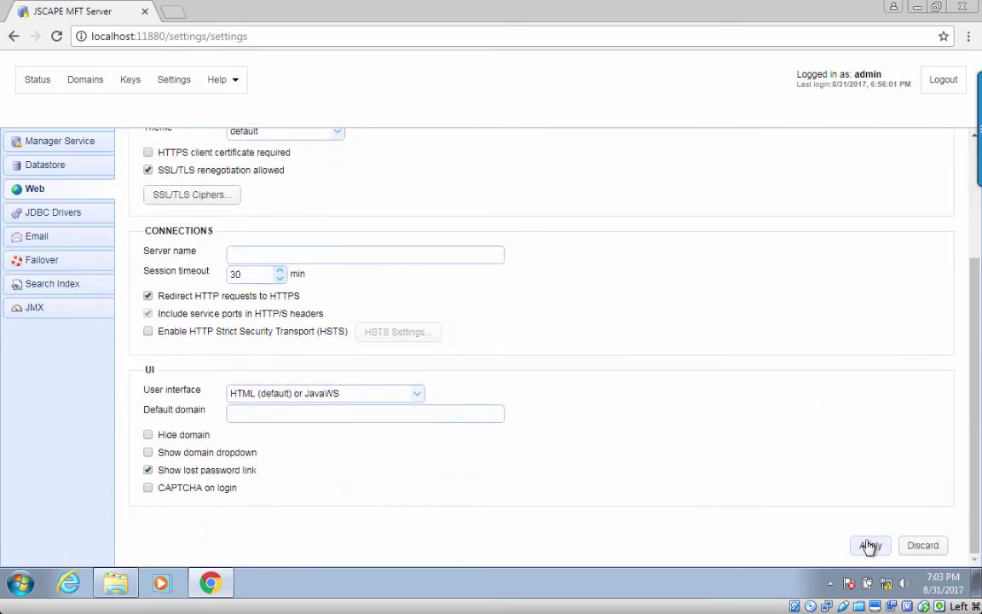
left_click(869, 546)
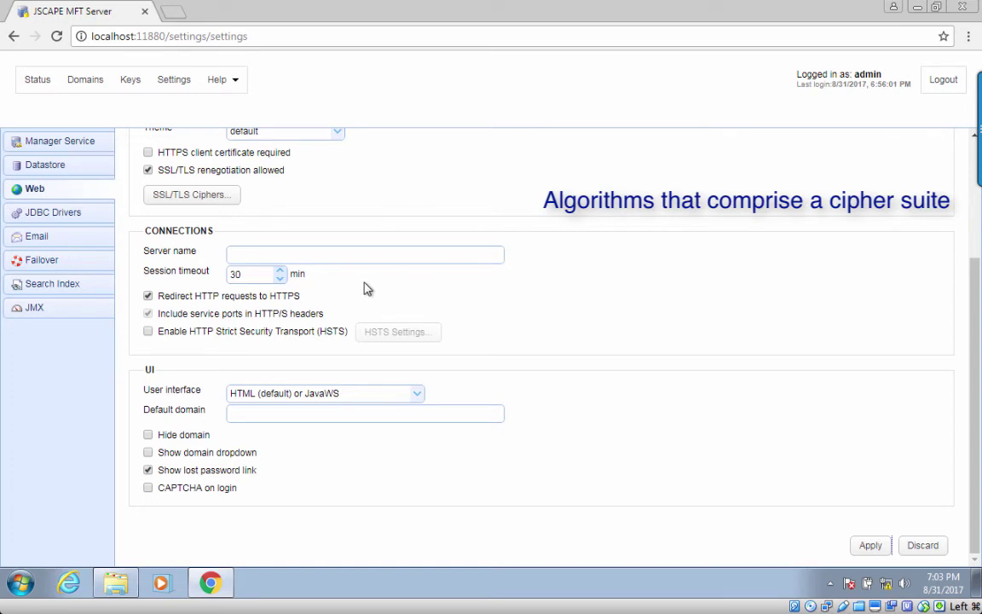
scroll(363, 288, "up", 3)
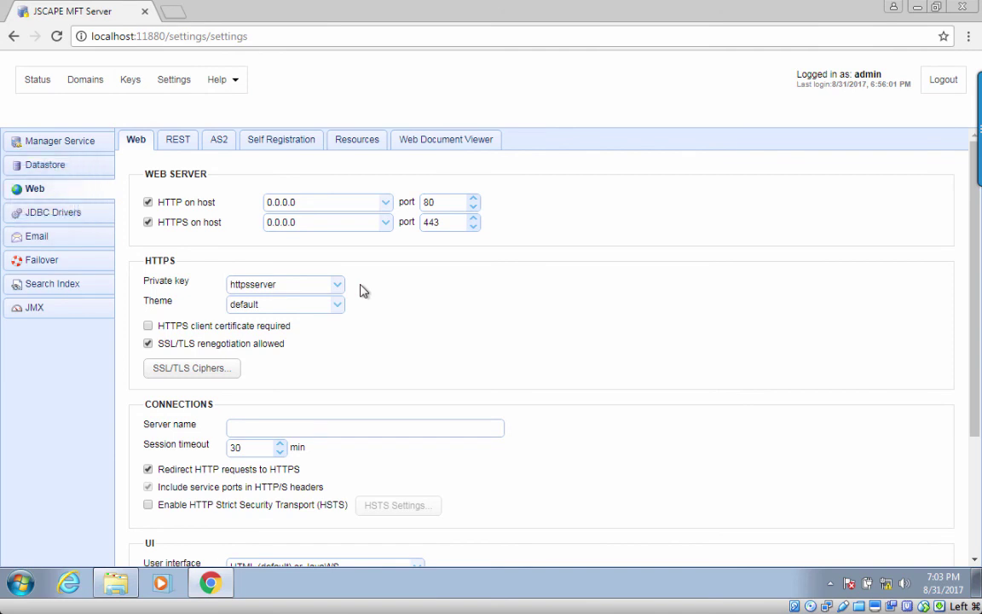
Step: Review the SSL/TLS cipher suites, keep them all enabled, and apply the Web settings
left_click(196, 370)
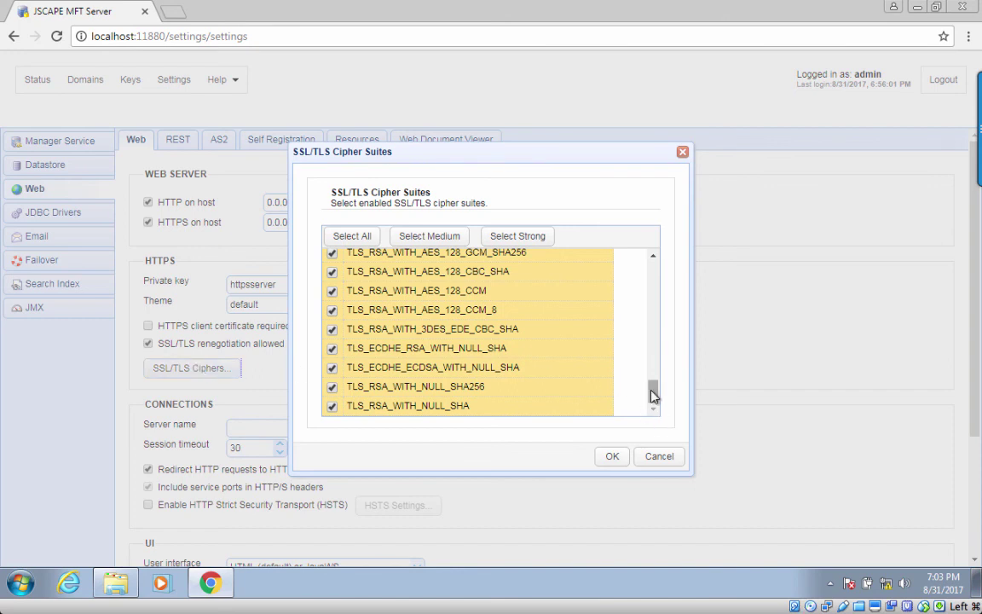
left_click_drag(653, 395, 653, 260)
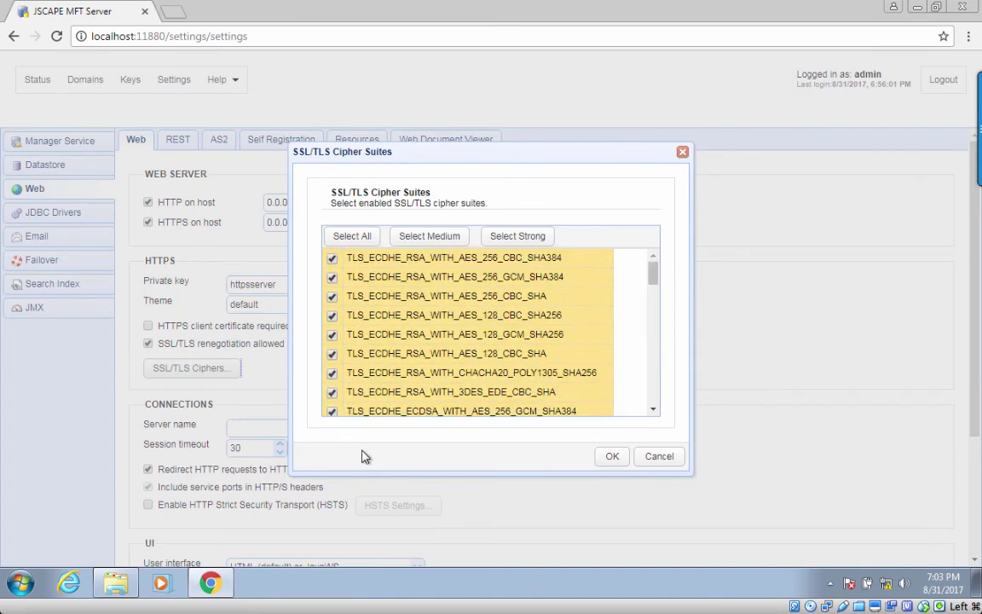
left_click(613, 458)
scroll(611, 458, "down", 3)
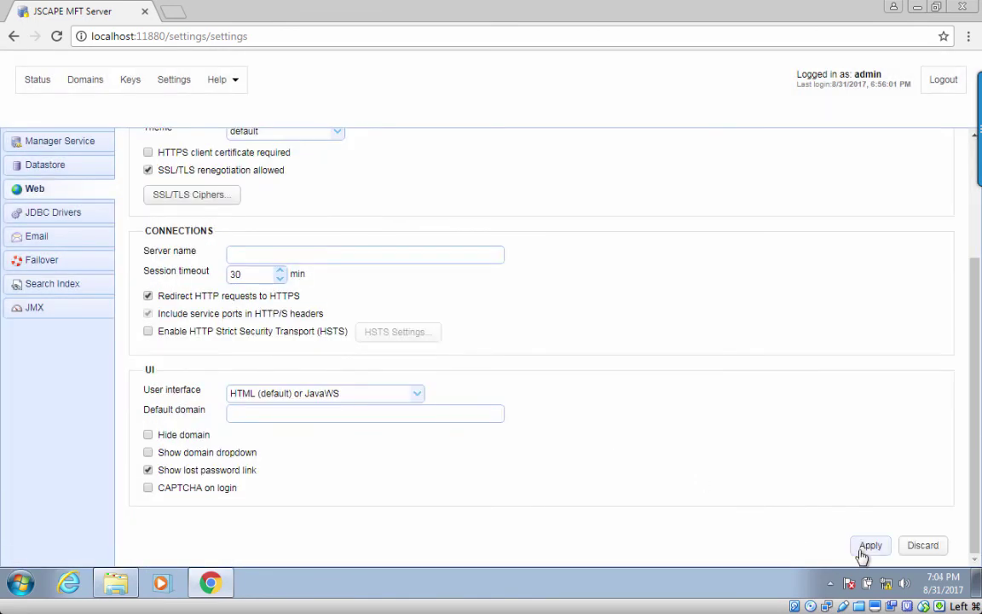
left_click(863, 552)
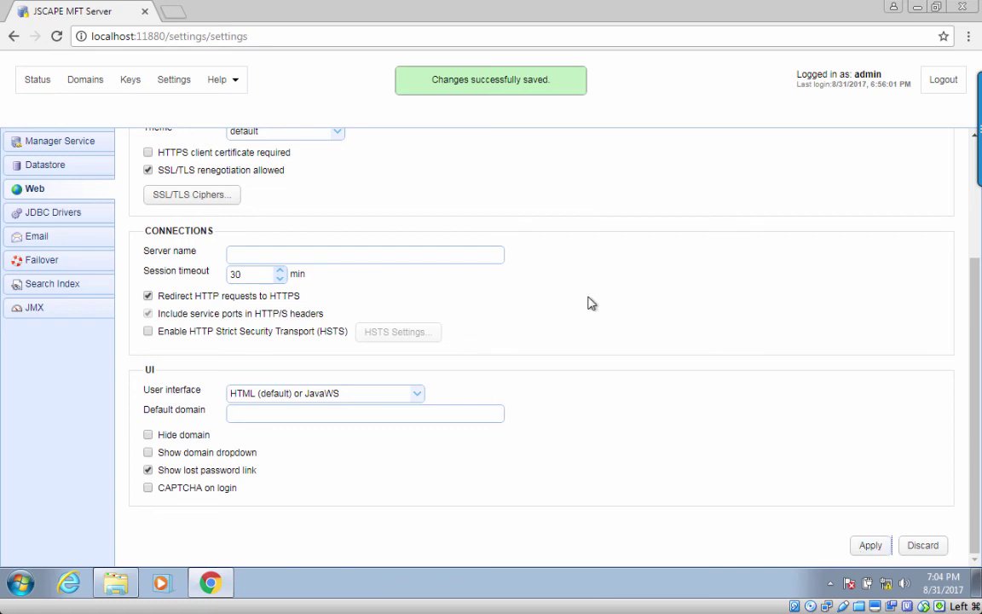